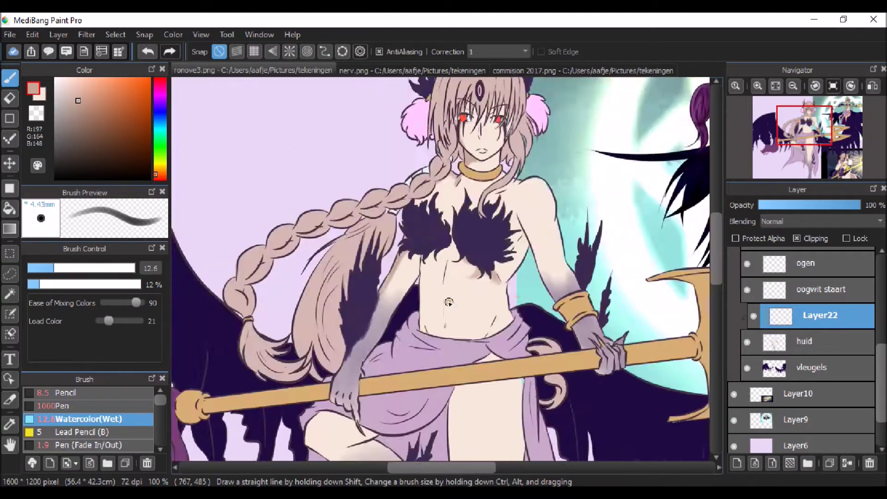
Shade the torso skin below the chest feathers on Layer22 in RGB 197, 164, 148 with the Watercolor (Wet) brush at size 12.6.
scroll(448, 249, "down", 3)
scroll(575, 212, "right", 2)
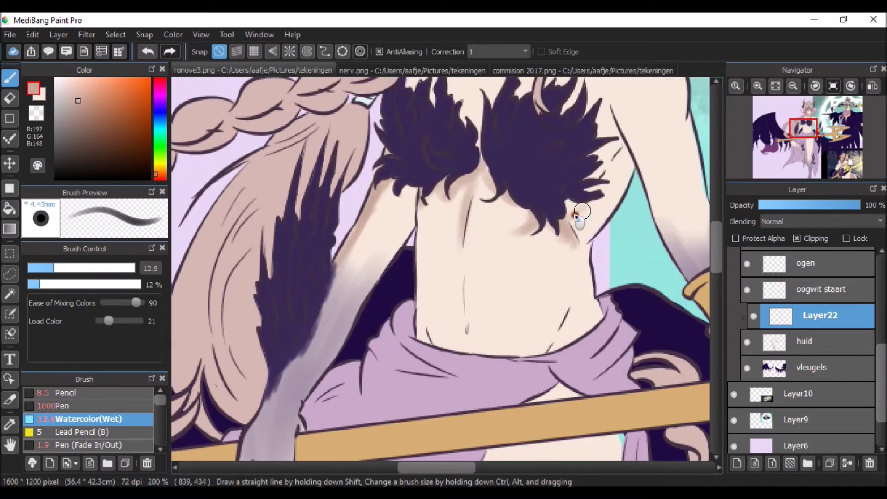
left_click(795, 337)
left_click(59, 406)
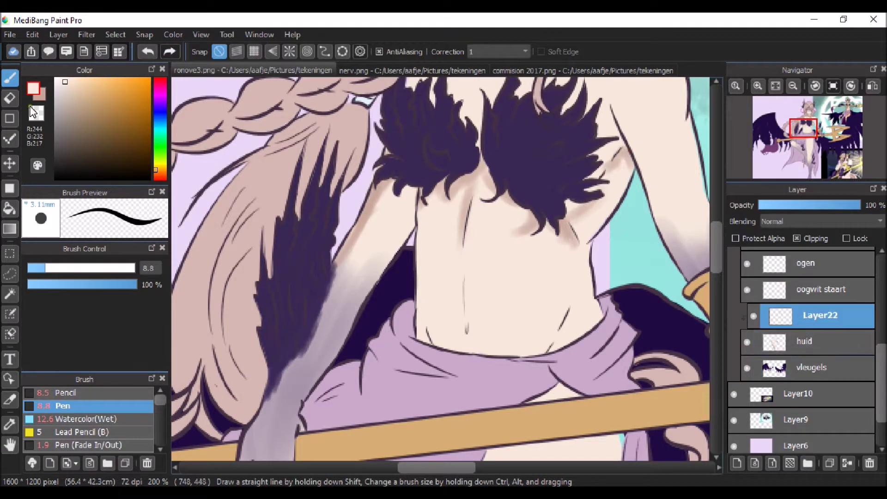
left_click(88, 419)
scroll(458, 246, "down", 1)
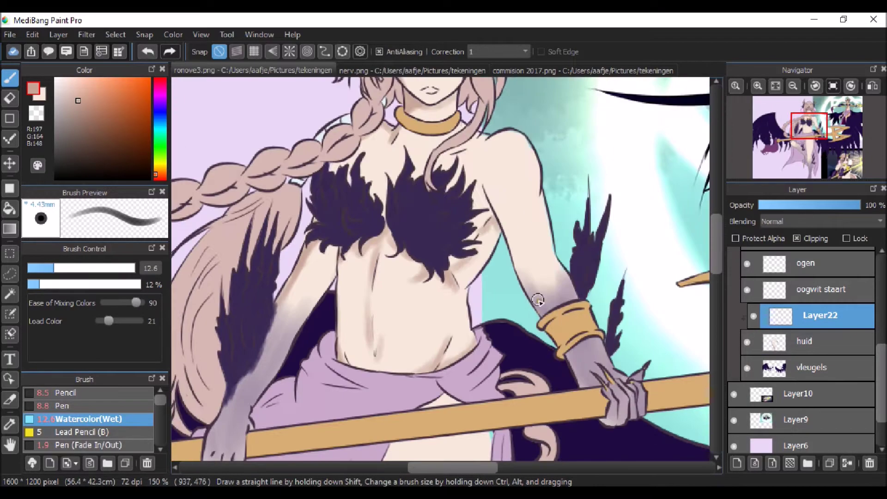
Shade the face, nose and neck with the Watercolor (Wet) brush at size 6.8, and the lips at size 3.6.
scroll(489, 223, "down", 2)
scroll(408, 167, "up", 5)
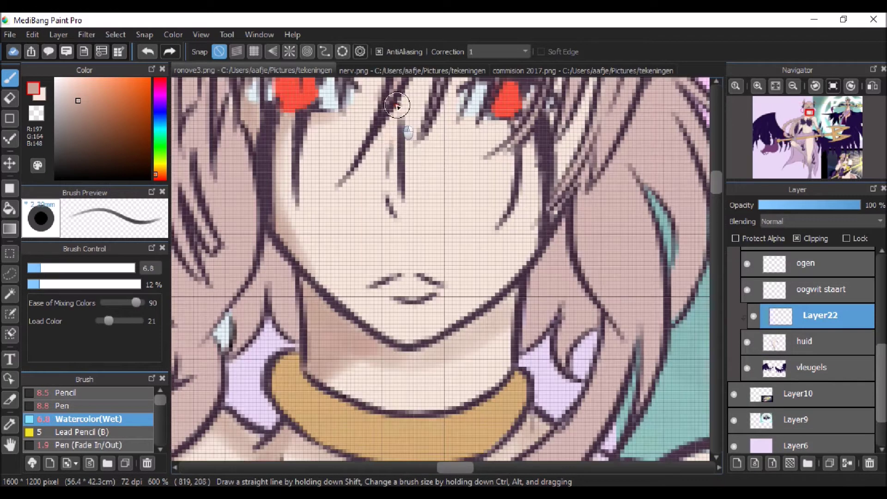
scroll(368, 281, "up", 1)
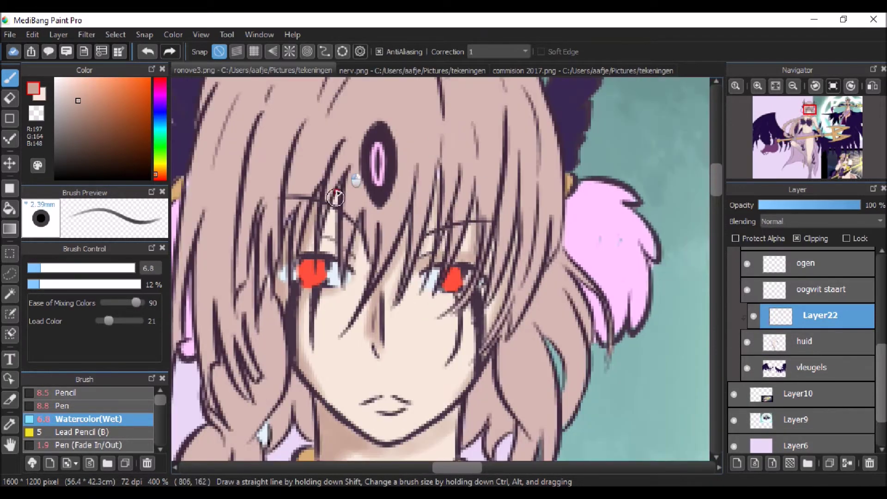
scroll(340, 194, "down", 4)
scroll(383, 319, "up", 5)
scroll(410, 286, "down", 6)
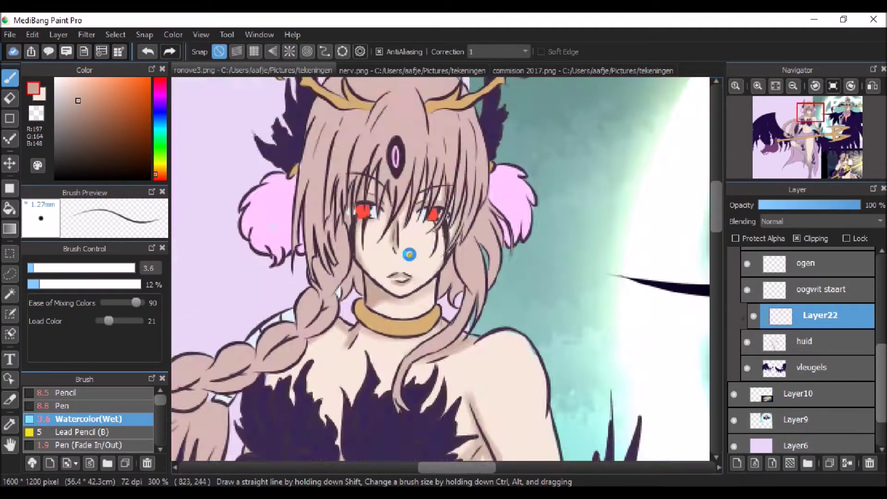
Shade the thighs and the arm holding the trident with the Watercolor (Wet) brush at size 21.
scroll(409, 284, "up", 2)
scroll(409, 282, "down", 2)
scroll(408, 282, "up", 3)
scroll(409, 281, "down", 2)
scroll(461, 208, "up", 3)
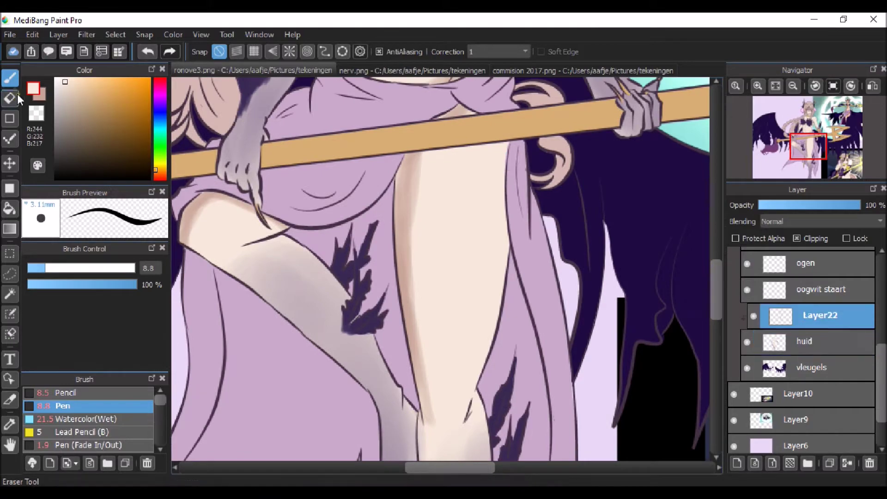
left_click(87, 418)
scroll(471, 186, "down", 3)
scroll(467, 306, "up", 3)
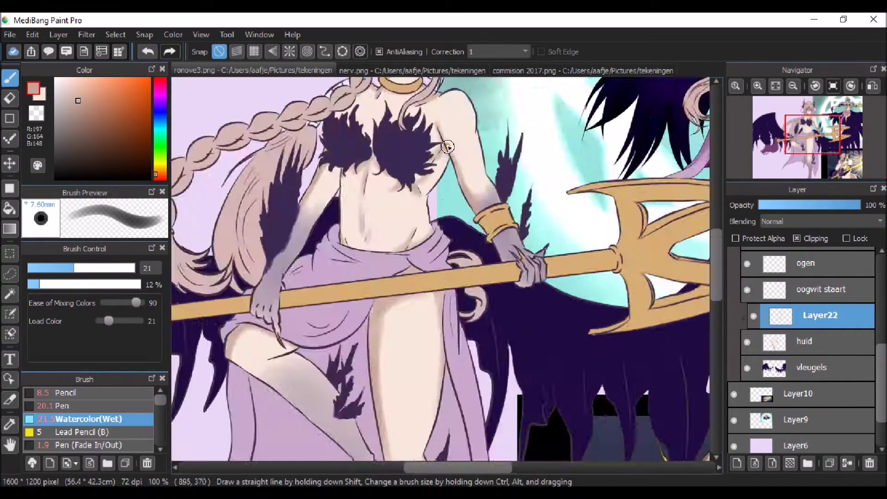
Set the watercolor brush size to 12.3 and shade the shoulders and the upper chest.
left_click(53, 268)
scroll(440, 268, "up", 1)
scroll(316, 240, "down", 3)
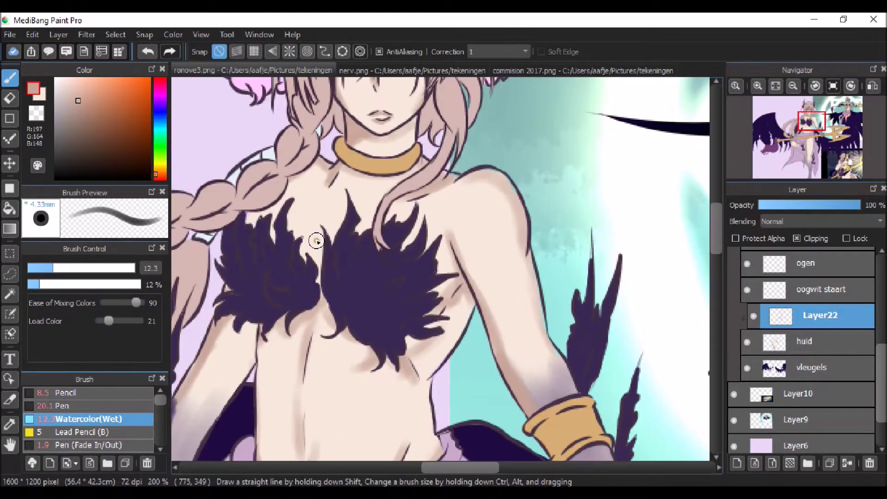
Shade the grey parts of both lower legs in purple-grey RGB 119, 103, 127 with the watercolor brush at about size 16.
scroll(322, 278, "down", 3)
scroll(373, 405, "down", 4)
scroll(334, 291, "up", 3)
left_click(333, 291)
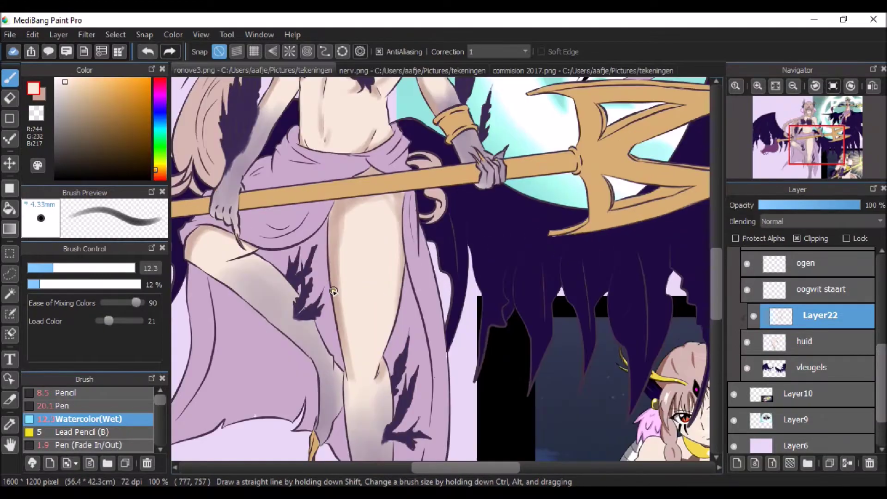
left_click(72, 129)
scroll(249, 194, "up", 4)
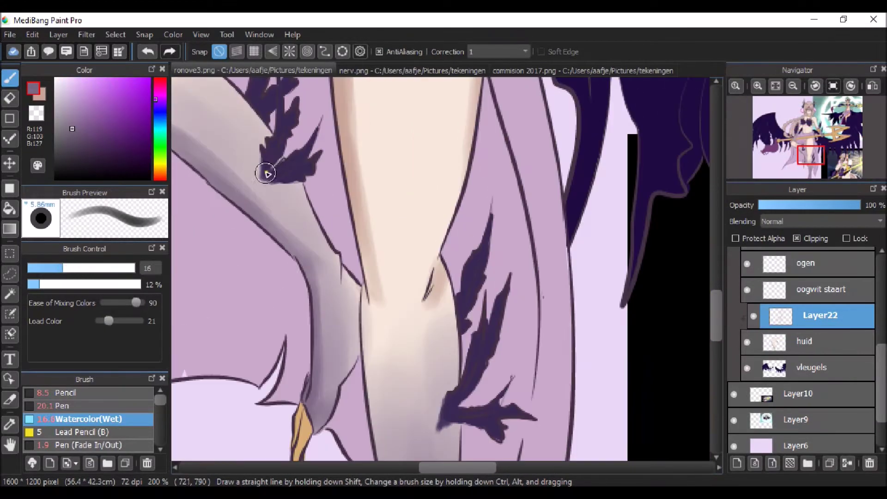
scroll(266, 173, "down", 2)
scroll(343, 313, "down", 4)
Shade the grey hands and forearms in purple-grey, using watercolor brush size 28 for one hand and 15 for the other.
left_click(67, 269)
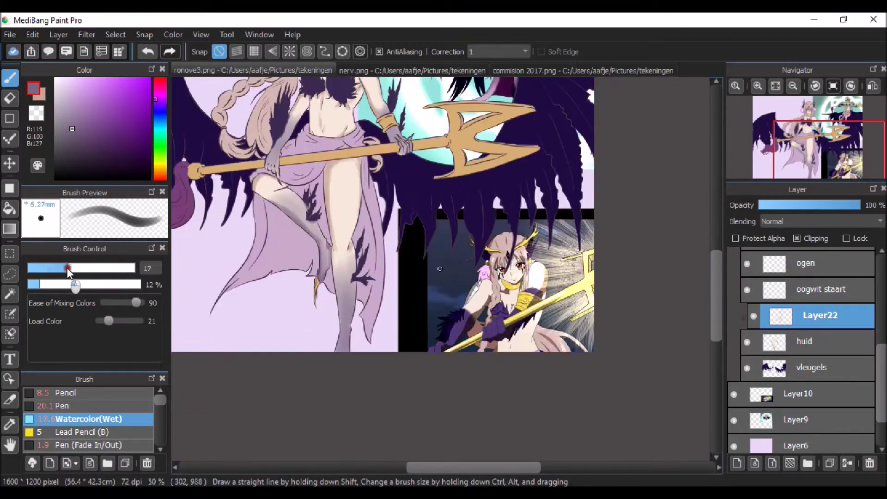
scroll(352, 376, "down", 2)
scroll(383, 287, "up", 5)
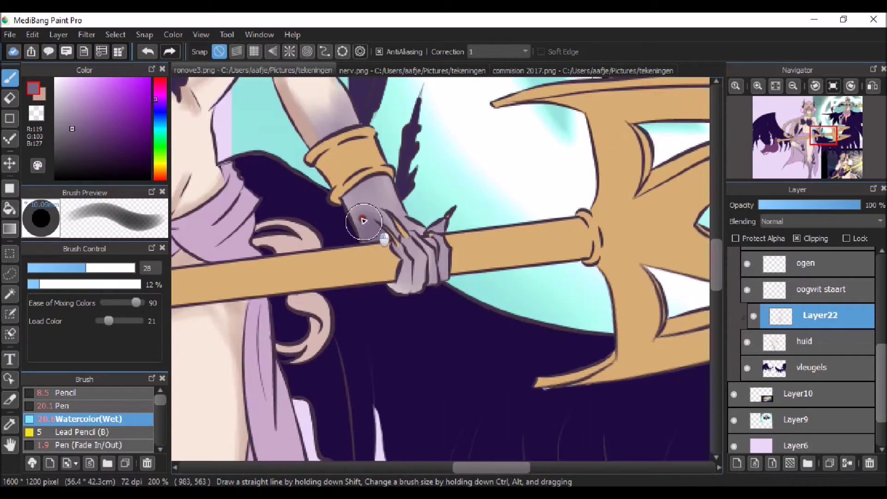
scroll(370, 184, "down", 2)
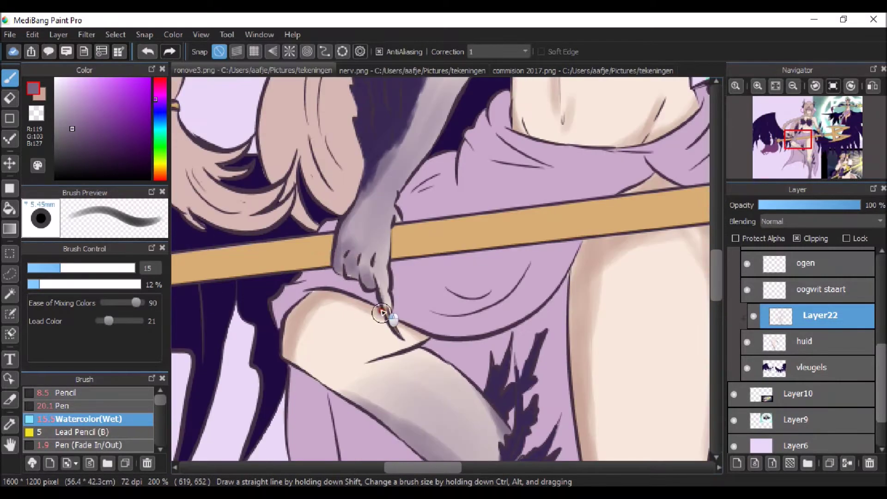
Touch up the base skin on the huid layer with the Pen at size 10, using grey RGB 136, 119, 142 and light skin RGB 244, 232, 217.
scroll(382, 314, "down", 2)
scroll(467, 287, "up", 2)
left_click(813, 341)
left_click(63, 406)
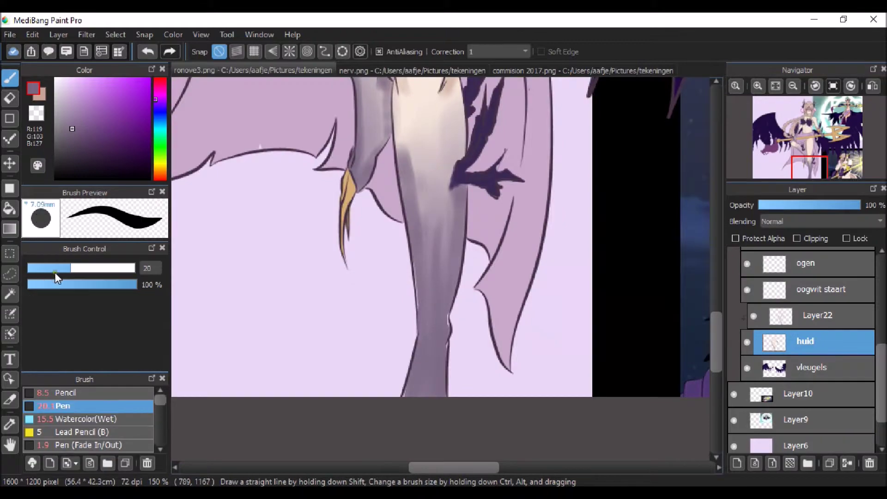
left_click(48, 268)
scroll(455, 359, "up", 3)
scroll(424, 335, "down", 4)
scroll(396, 109, "up", 2)
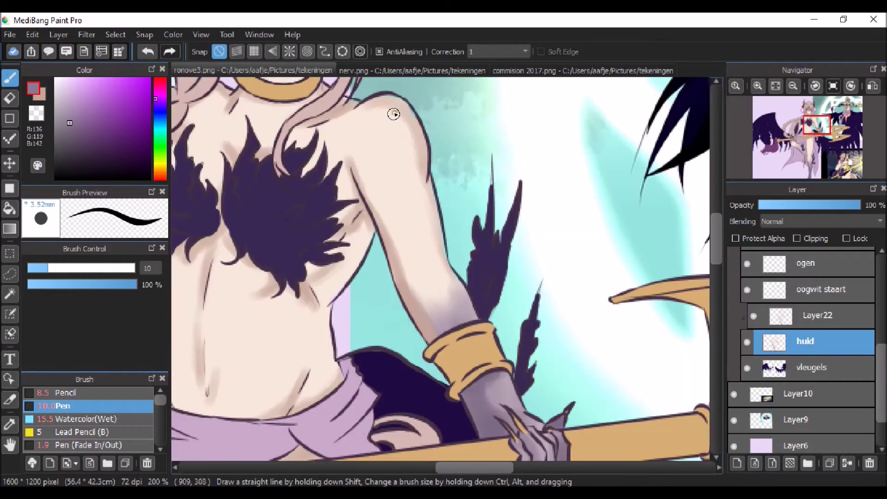
left_click(396, 109, "alt")
scroll(320, 251, "up", 1)
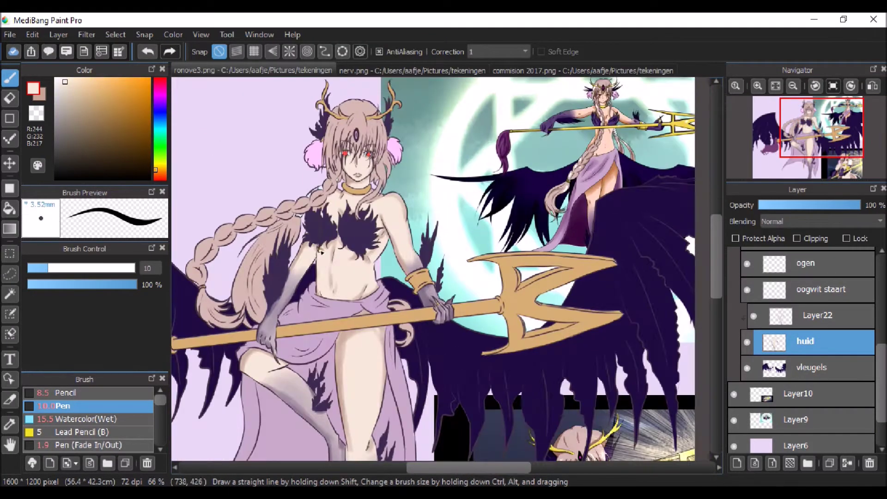
Add a clipping layer above ogen and paint dark slit pupils in RGB 68, 49, 66 with the Pen at size 2.4.
scroll(802, 296, "up", 1)
left_click(802, 296)
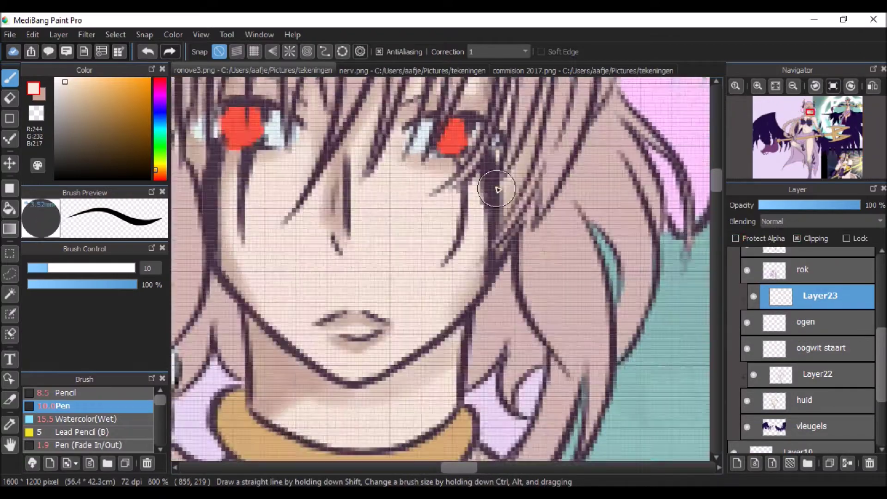
scroll(440, 222, "up", 3)
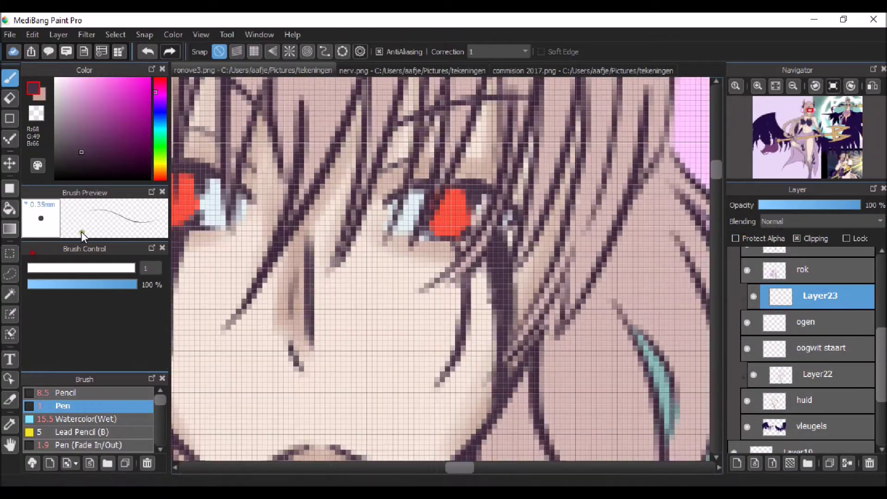
scroll(443, 222, "down", 5)
scroll(376, 231, "up", 5)
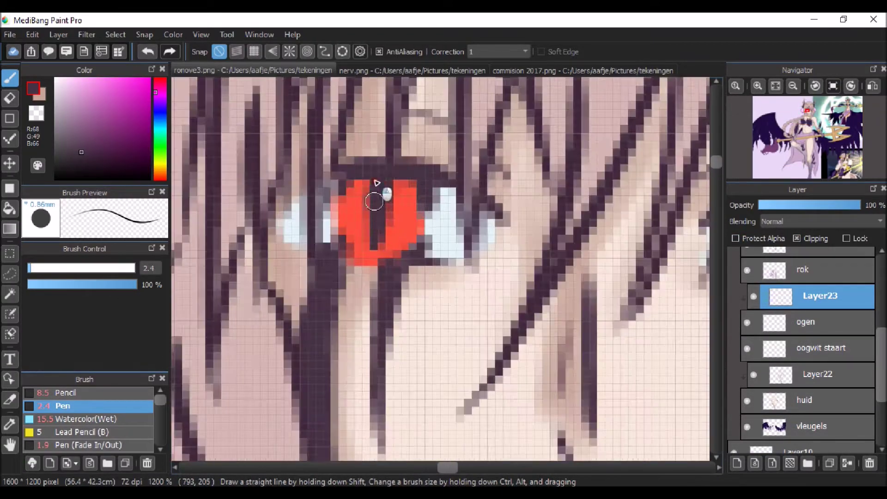
scroll(376, 231, "down", 5)
scroll(561, 314, "up", 5)
scroll(562, 313, "down", 5)
Add another clipping layer above the pupils and paint dark red RGB 183, 24, 0 along the iris edges.
key("ctrl+shift+n")
scroll(465, 221, "up", 5)
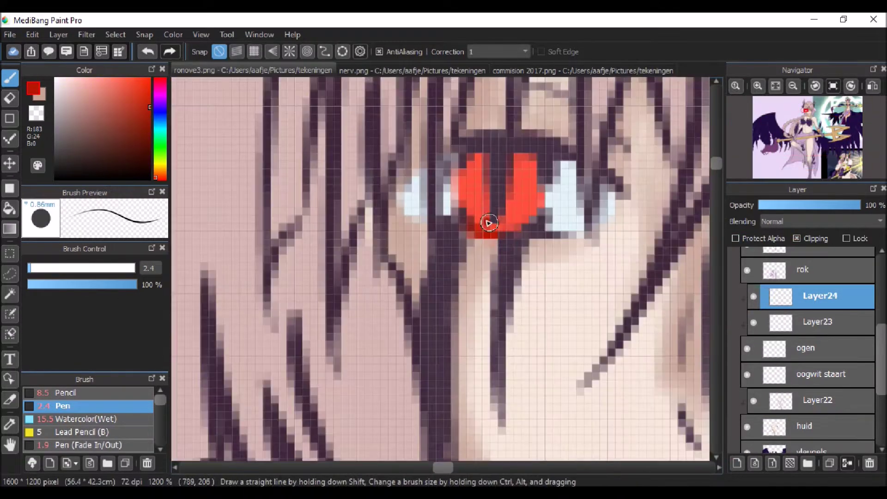
Save the drawing as ronove2.mdp in the Sai en photoshop folder.
key("ctrl+s")
key("Escape")
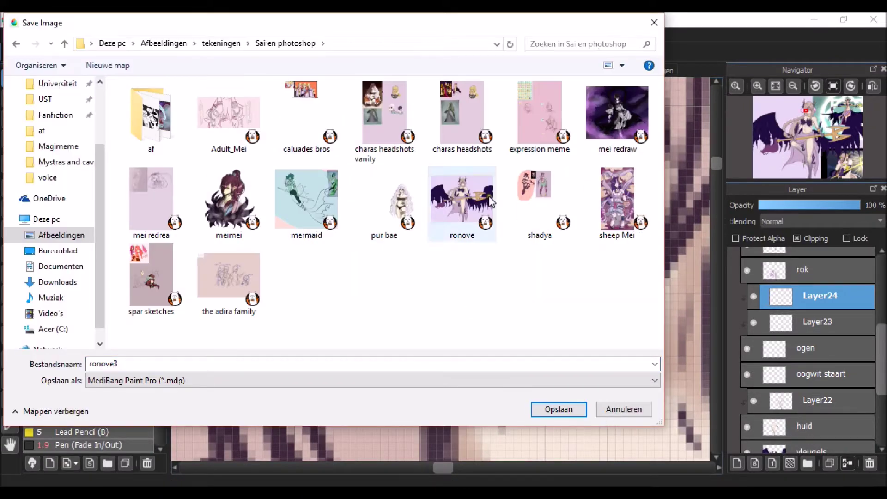
key("Escape")
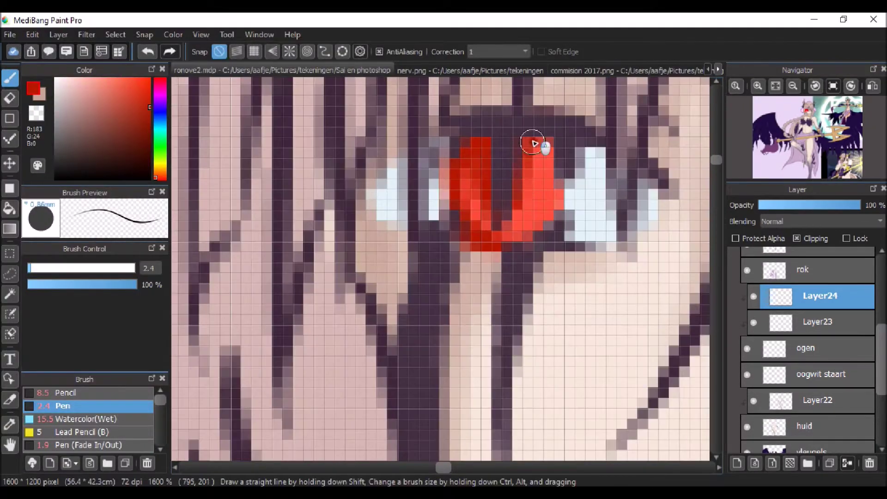
Deepen the iris shading in both eyes in RGB 61, 35, 31 with the Watercolor (Wet) brush at size 2.4.
scroll(523, 165, "down", 4)
left_click_drag(40, 269, 31, 269)
scroll(353, 271, "up", 3)
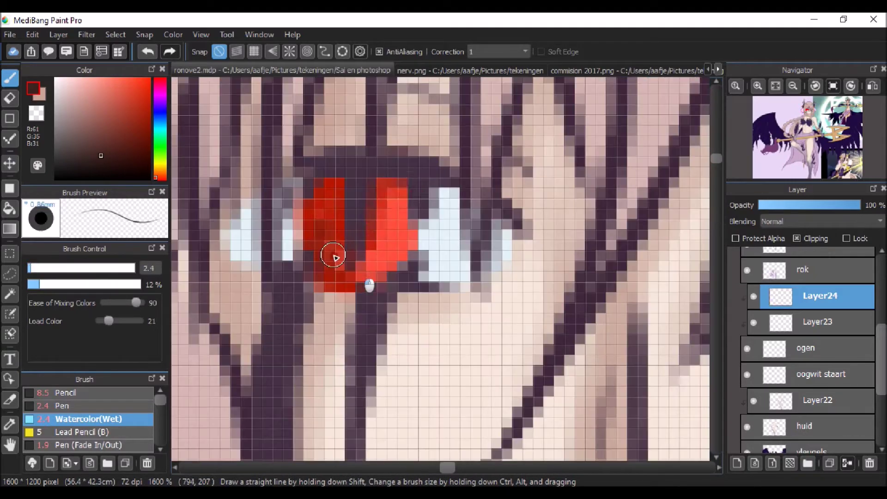
scroll(415, 231, "down", 4)
scroll(451, 204, "up", 4)
scroll(356, 184, "down", 5)
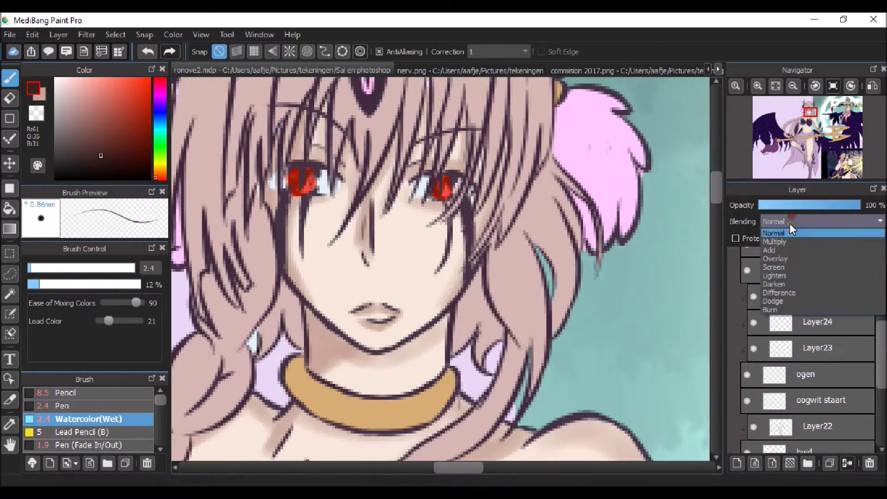
Set the new clipping layer's blending to Add and paint eye highlights in RGB 238, 209, 205 with the watercolor brush at size 3.3.
left_click(785, 259)
scroll(414, 171, "up", 4)
scroll(389, 186, "down", 6)
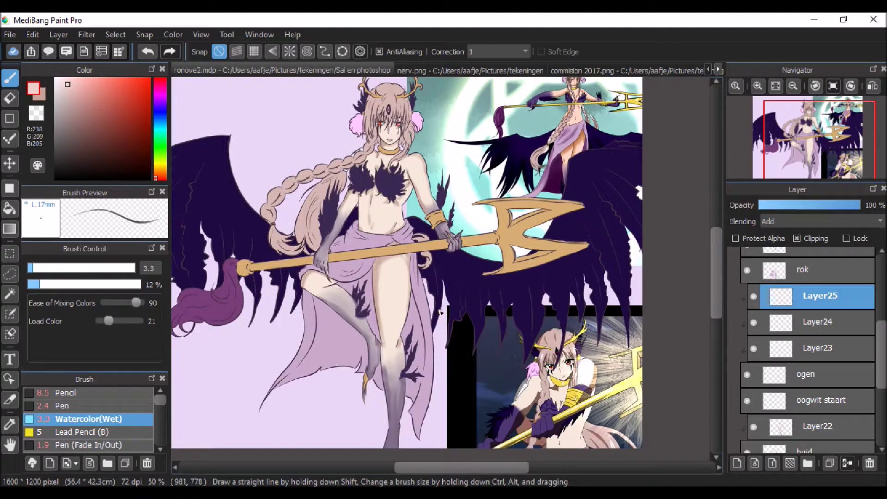
scroll(808, 351, "up", 3)
left_click(806, 305)
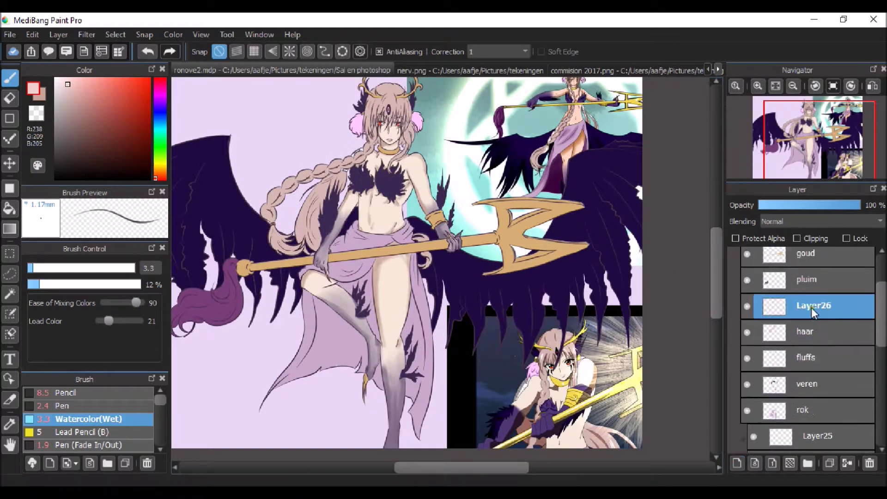
key("ctrl+z")
Shade the hair around the head on the haar layer with alpha protected, in RGB 160, 103, 124 with the watercolor brush at size 13.1.
scroll(538, 337, "up", 4)
scroll(422, 266, "down", 3)
left_click(422, 267, "alt")
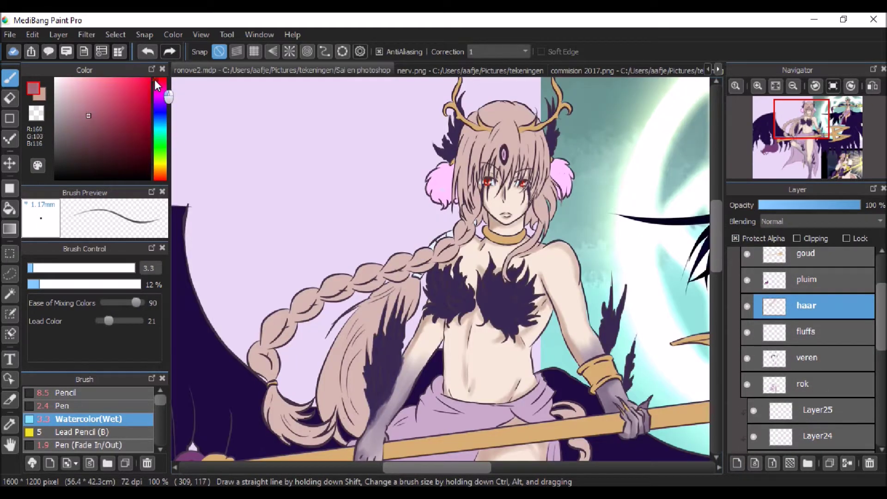
scroll(580, 218, "down", 3)
scroll(451, 167, "up", 4)
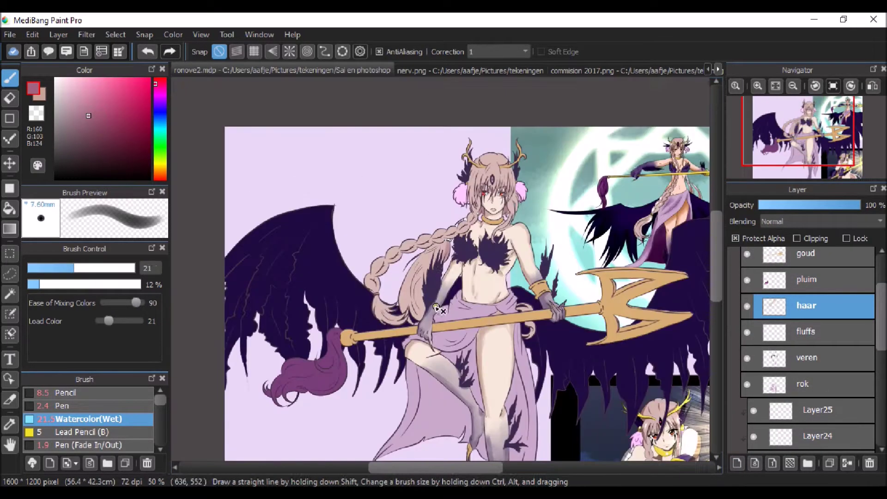
key("bracketleft")
key("bracketleft")
scroll(478, 296, "down", 3)
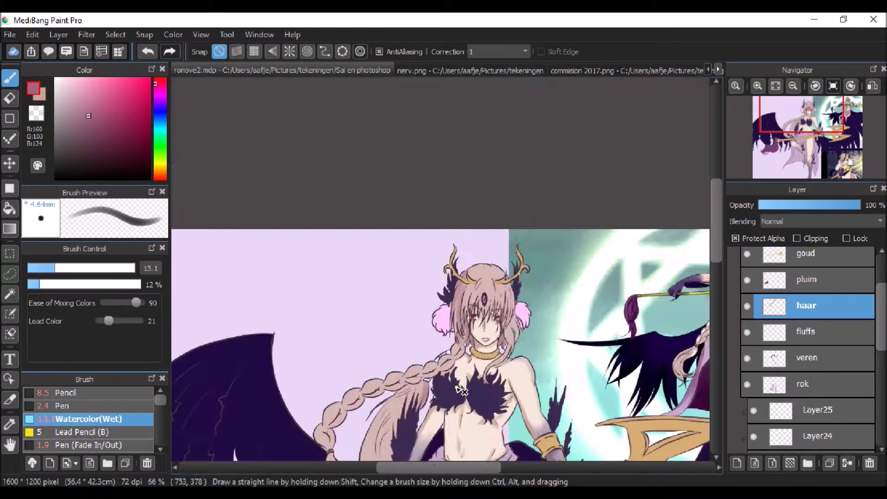
scroll(461, 275, "up", 2)
scroll(532, 251, "down", 1)
scroll(524, 336, "up", 1)
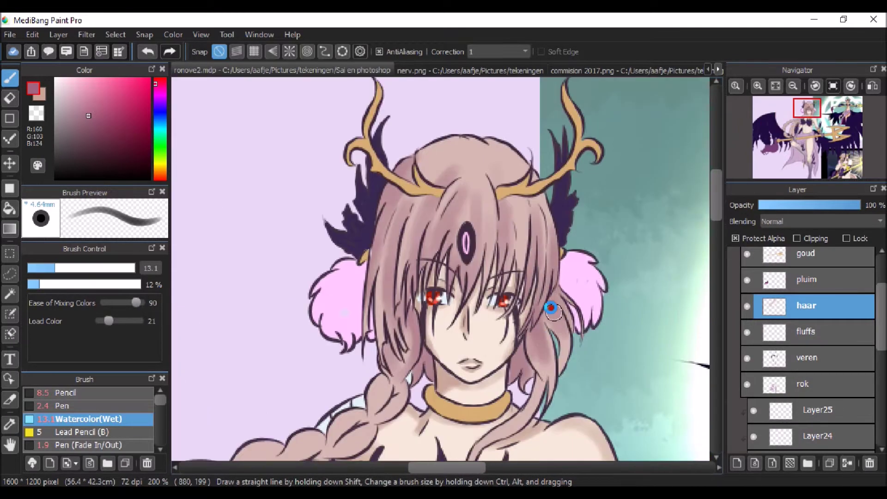
Shade the long braid and the loose hair beside the arm in the same muted pink, enlarging the brush to size 21.
scroll(520, 269, "down", 2)
scroll(489, 166, "down", 1)
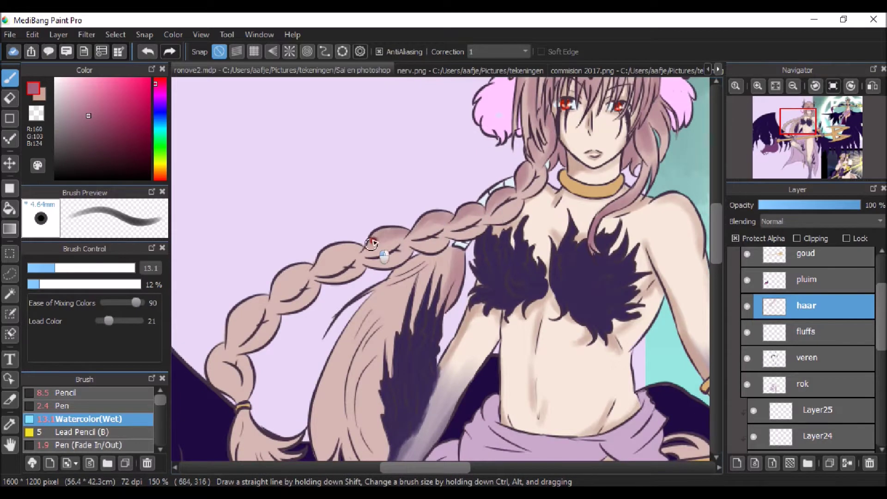
scroll(516, 187, "down", 3)
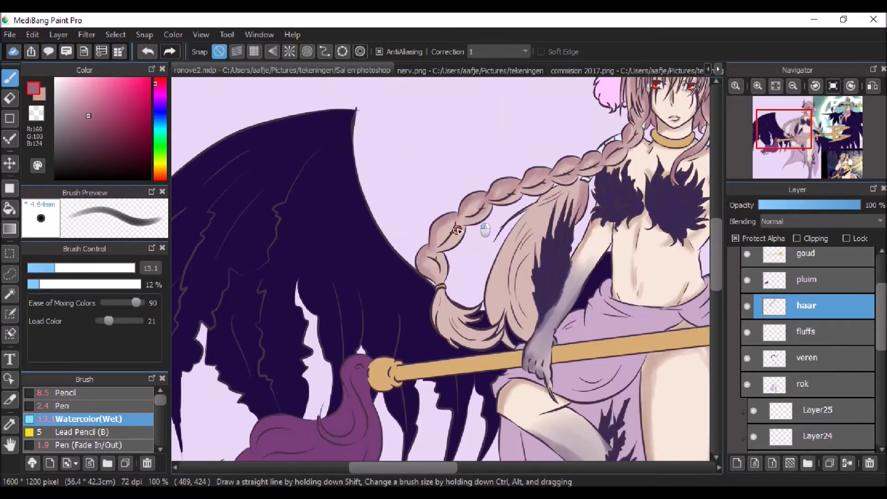
scroll(479, 332, "up", 2)
scroll(479, 332, "down", 2)
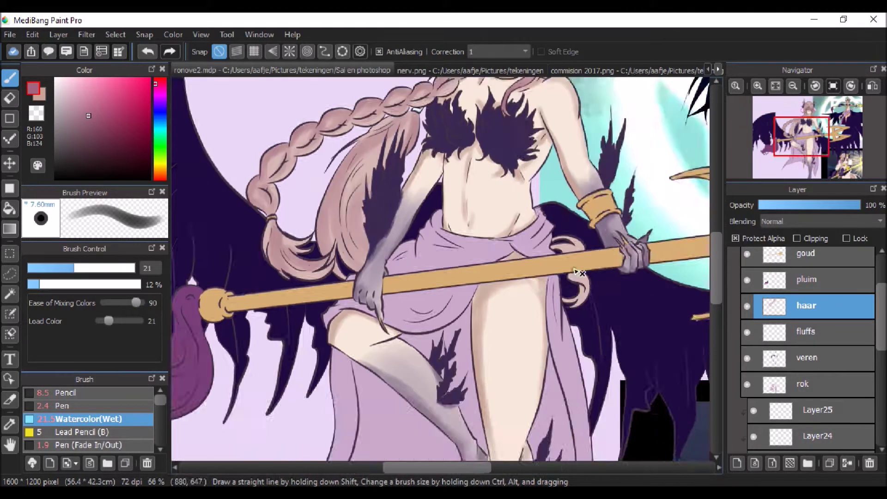
Deepen the hair shading around the face on the haar layer in RGB 80, 47, 59 with the watercolor brush at size 11.1.
scroll(416, 185, "up", 2)
left_click(92, 142)
left_click(94, 148)
scroll(359, 233, "up", 2)
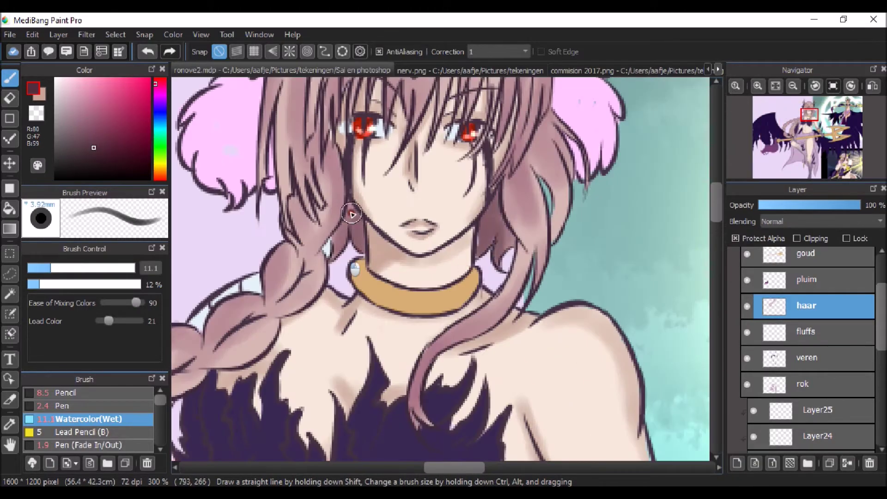
scroll(357, 259, "down", 1)
scroll(293, 274, "up", 2)
Darken the segments of the long braid and the side locks in the same dark pink at size 11.1.
scroll(293, 274, "down", 3)
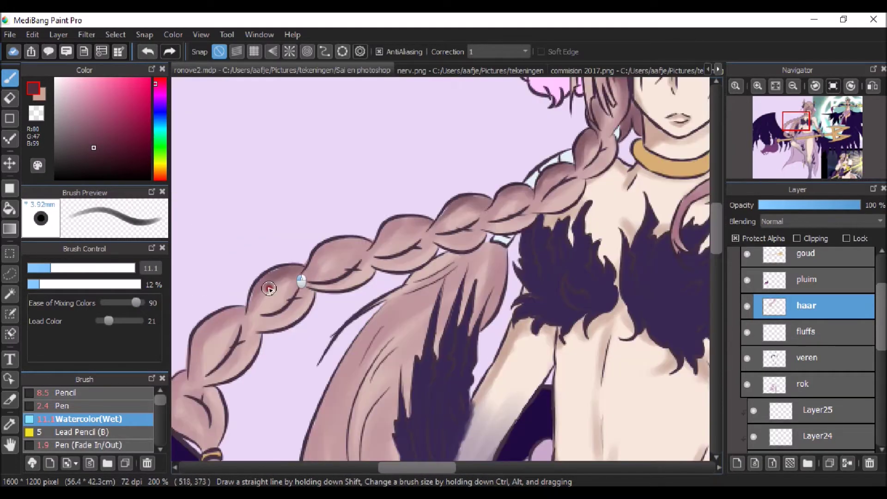
scroll(313, 295, "up", 2)
scroll(384, 229, "down", 3)
scroll(428, 236, "up", 2)
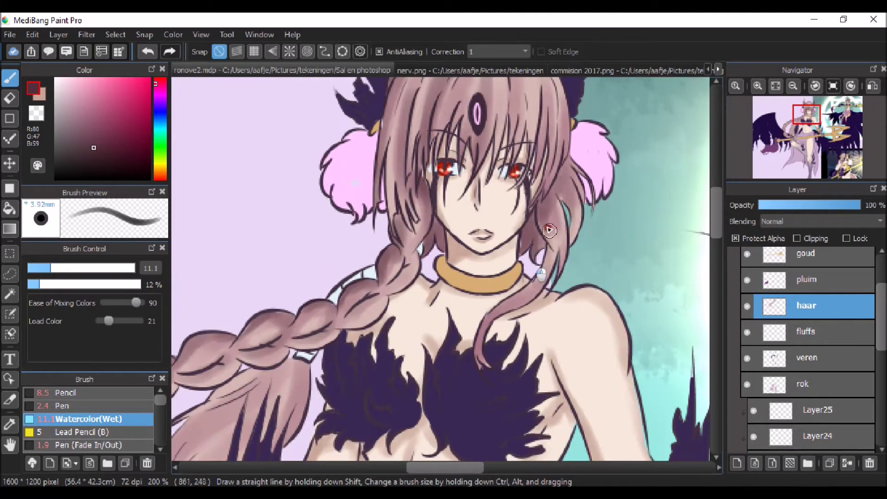
scroll(549, 230, "down", 3)
Enlarge the watercolor brush to size 15 and deepen the shading on the crown and fringe of the hair.
left_click(68, 268)
scroll(416, 240, "up", 2)
scroll(416, 245, "down", 2)
scroll(417, 247, "up", 2)
scroll(232, 257, "up", 2)
scroll(277, 231, "down", 2)
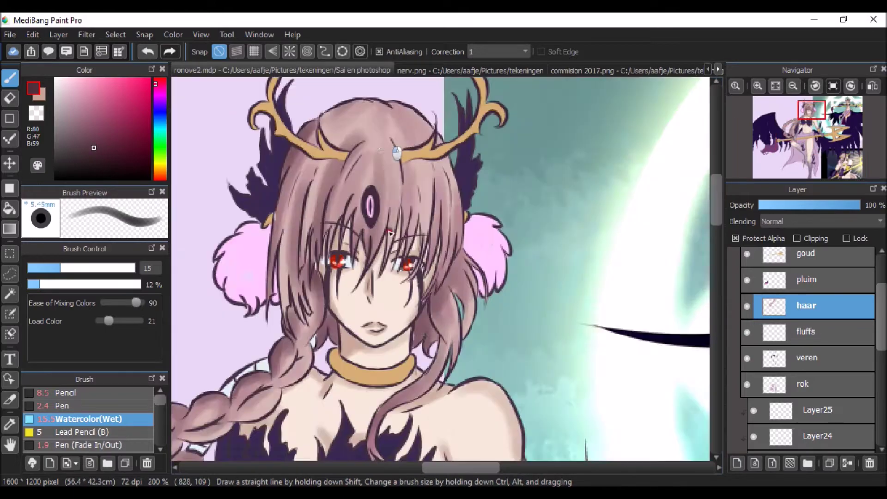
left_click(60, 268)
Add a clipping layer above haar with Add blending and paint a highlight across the fringe in RGB 206, 175, 171 at brush size 24.
key("ctrl+shift+n")
left_click(797, 238)
left_click(820, 222)
left_click(776, 258)
left_click(370, 272, "alt")
left_click(80, 269)
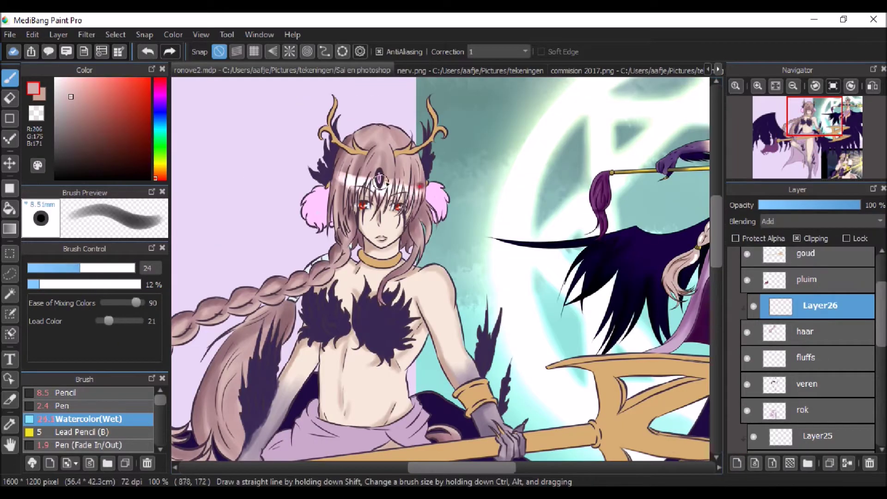
Paint matching highlights along the braid, the loose hair beside the arm and the braid's tip.
scroll(436, 221, "down", 2)
scroll(508, 277, "up", 3)
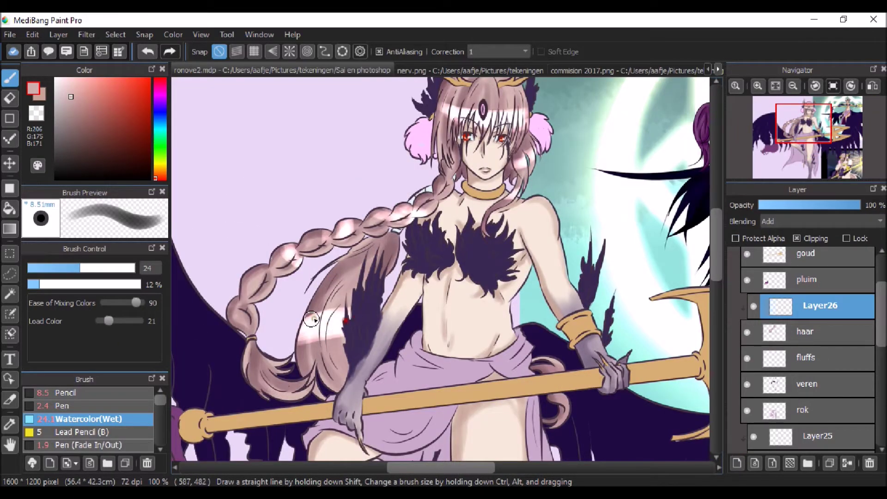
scroll(185, 286, "up", 2)
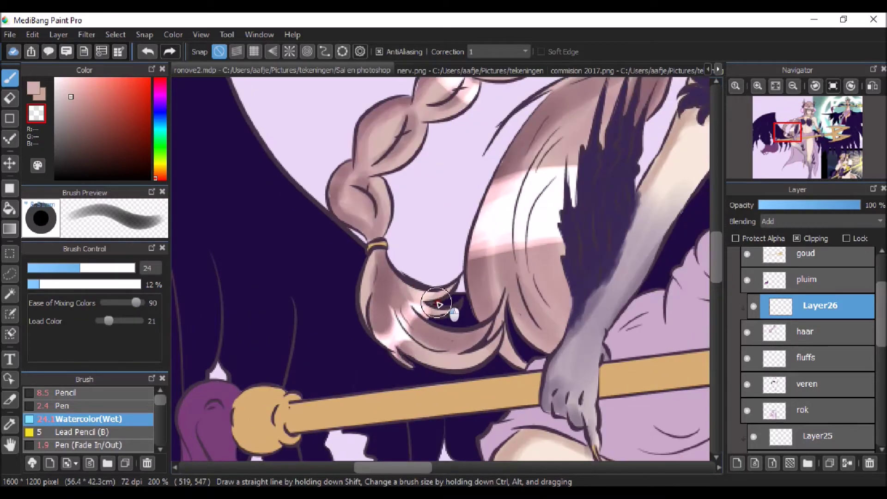
Trim and soften the hair highlights on the fringe and loose hair using the transparent colour at brush size 24.
scroll(415, 231, "up", 5)
scroll(377, 138, "up", 1)
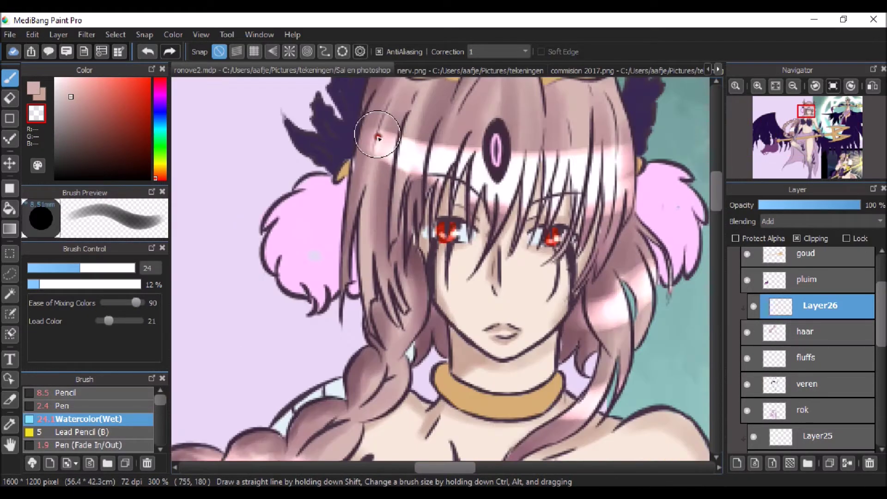
scroll(607, 212, "down", 4)
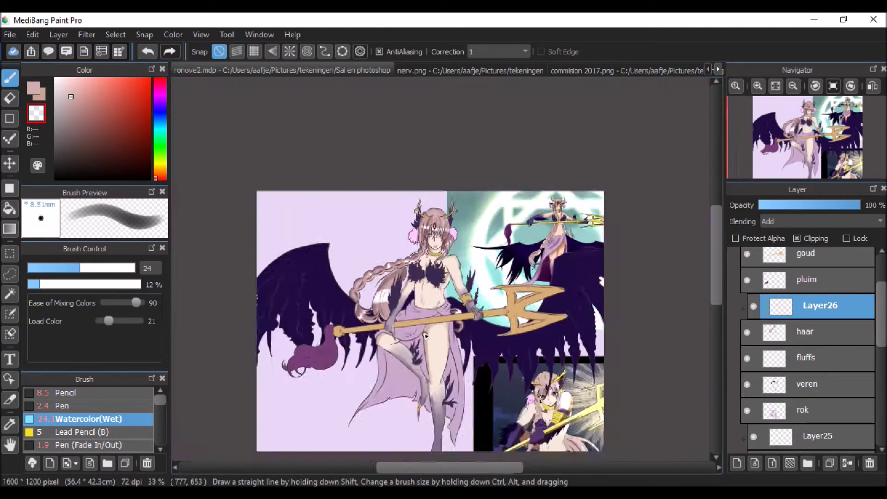
scroll(362, 254, "up", 4)
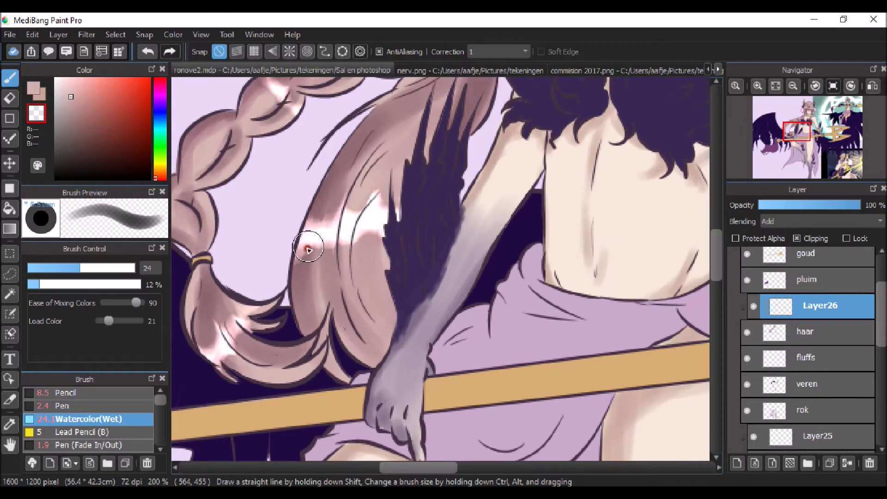
scroll(308, 249, "down", 4)
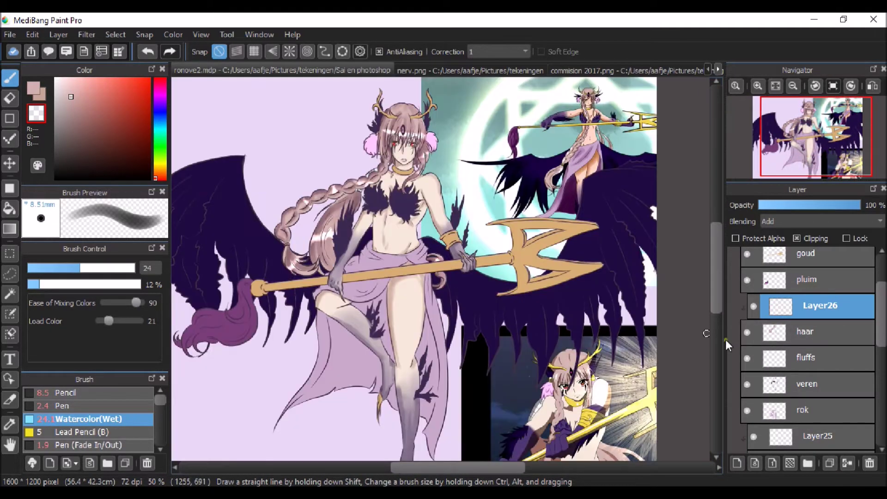
Shade the white pieces behind the braid on the oogwit staart layer with alpha protected, starting in RGB 171, 170, 174 at brush size 6.8.
scroll(816, 309, "up", 1)
scroll(815, 308, "down", 5)
left_click(817, 328)
scroll(397, 231, "up", 8)
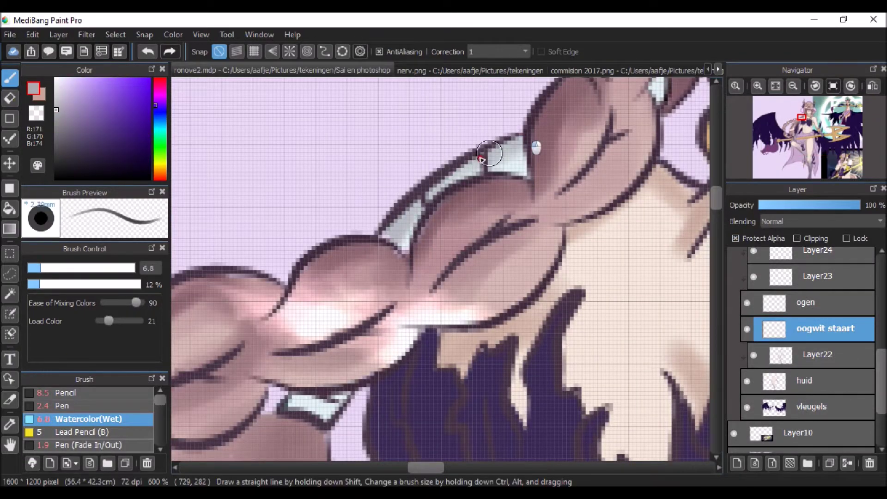
scroll(482, 159, "down", 4)
scroll(388, 283, "up", 2)
scroll(434, 255, "down", 1)
left_click(435, 255, "alt")
scroll(435, 255, "down", 6)
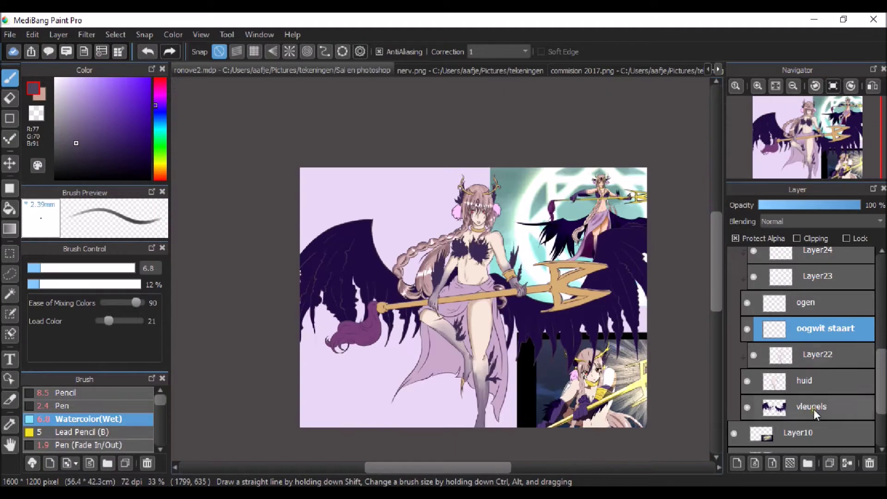
Shade the inside of the skirt behind the raised leg on the rok layer in RGB 87, 87, 119 at brush size 47.
left_click(467, 314, "ctrl")
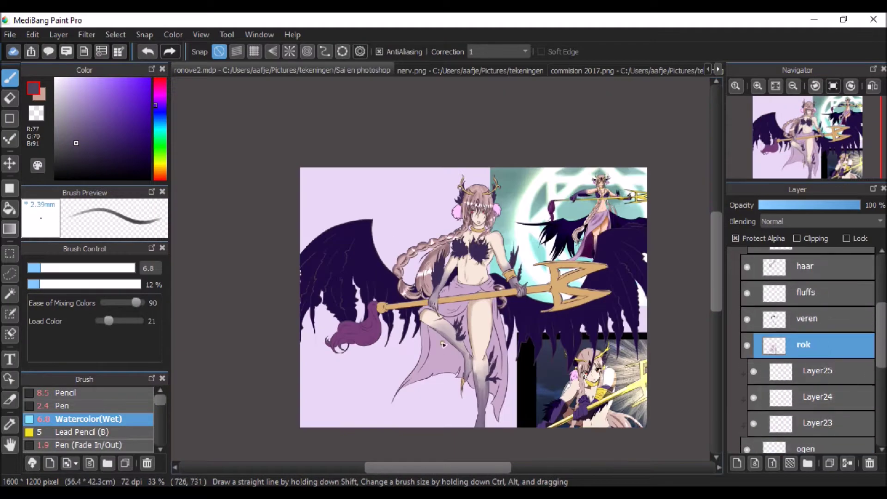
scroll(468, 314, "up", 1)
left_click(467, 314, "alt")
scroll(445, 353, "up", 2)
scroll(415, 307, "up", 1)
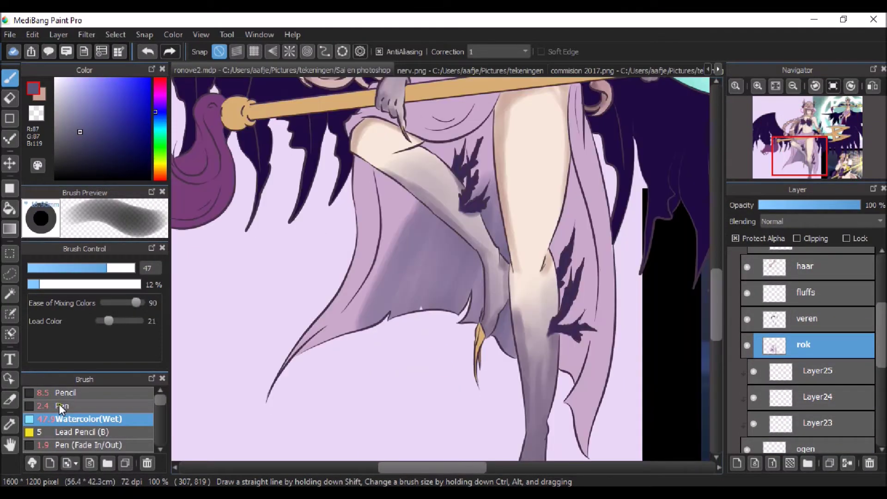
left_click(63, 405)
scroll(401, 307, "up", 2)
scroll(402, 329, "down", 2)
scroll(402, 329, "down", 3)
scroll(430, 273, "up", 2)
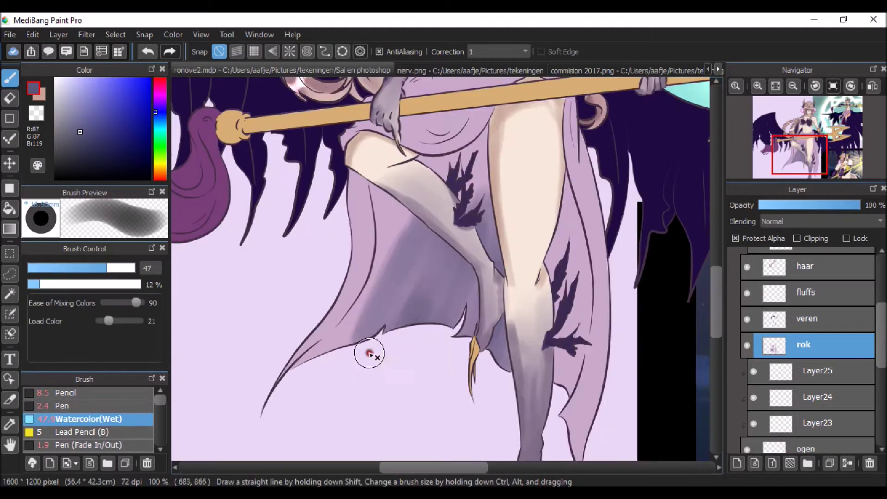
Extend the blue-grey skirt shading between the legs and behind the standing leg at brush size 47.
scroll(475, 252, "up", 1)
scroll(525, 240, "down", 2)
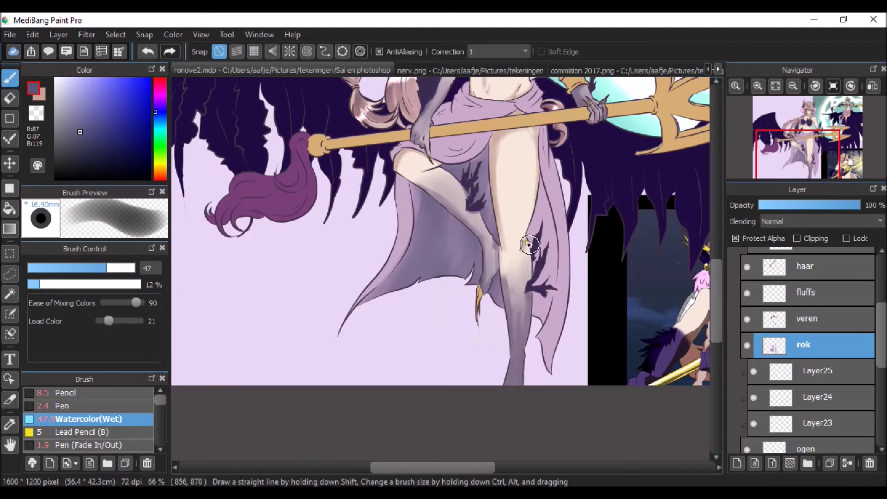
scroll(531, 245, "up", 2)
scroll(533, 202, "down", 1)
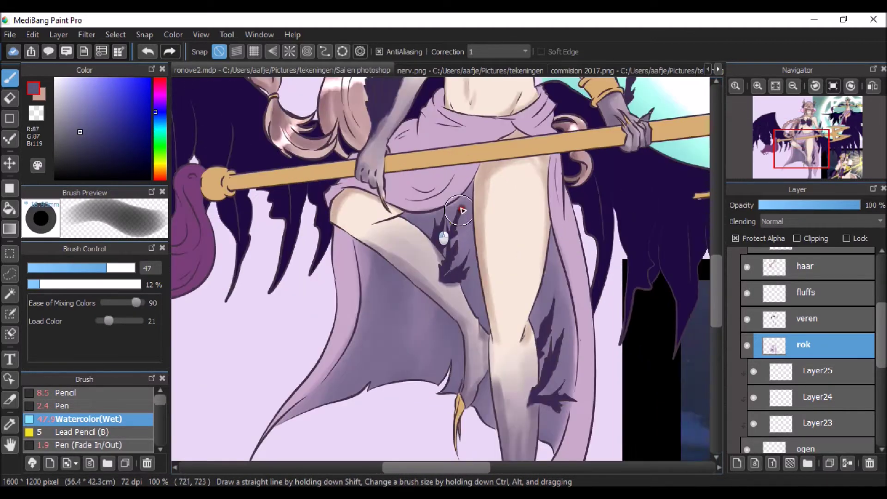
scroll(450, 224, "down", 1)
scroll(439, 263, "up", 1)
Shade the folds of the skirt's waist wrap and outer panels in the same blue-grey at brush size 21.
left_click_drag(440, 263, 339, 289)
scroll(369, 231, "up", 1)
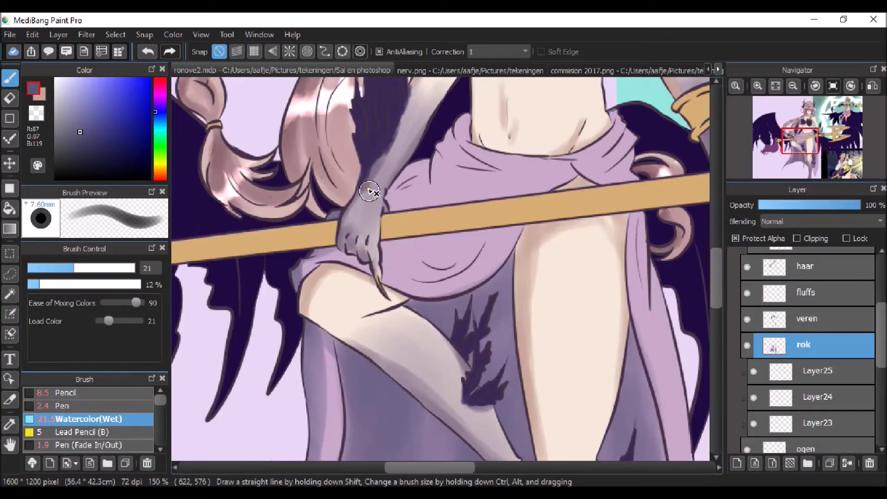
scroll(415, 178, "down", 1)
scroll(451, 109, "up", 2)
scroll(418, 260, "down", 1)
scroll(418, 260, "down", 2)
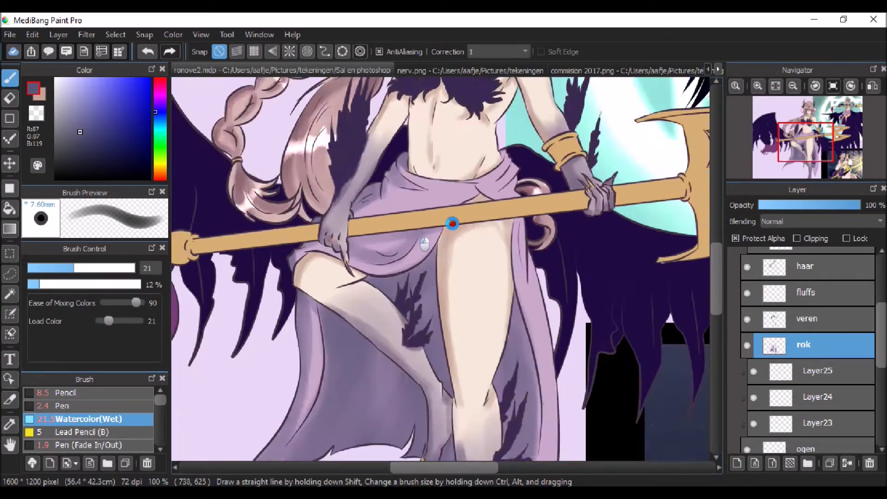
scroll(478, 168, "up", 2)
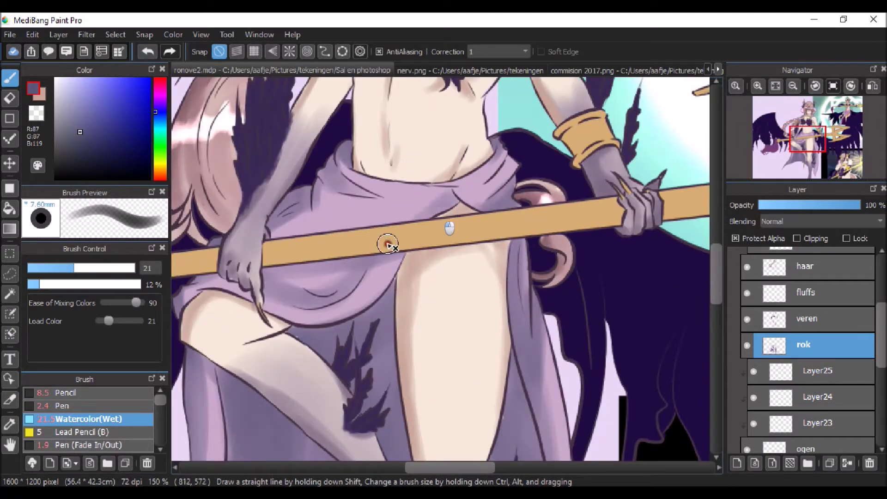
Deepen the lower skirt shadows in RGB 35, 35, 57 with the watercolor brush at size 58.
scroll(388, 245, "down", 3)
scroll(449, 217, "up", 2)
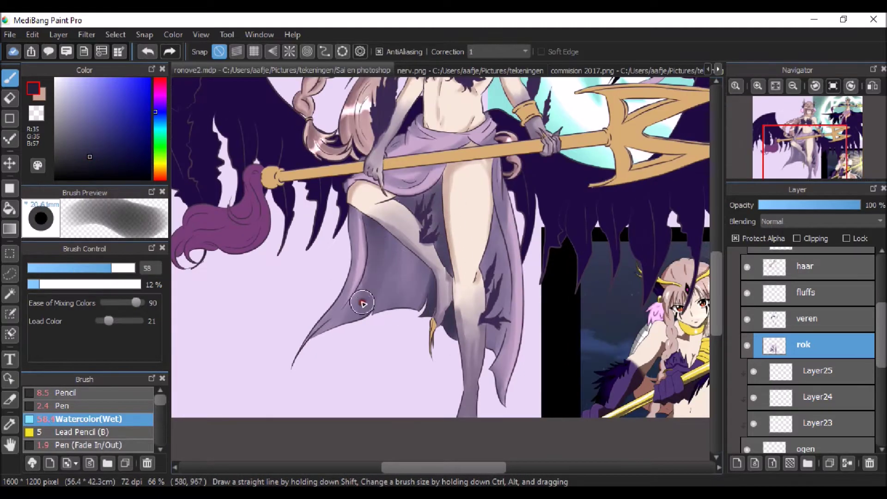
scroll(363, 303, "down", 2)
Refine the dark shadows along the skirt's folds and pointed hem with the brush reduced to size 19.
scroll(414, 226, "up", 2)
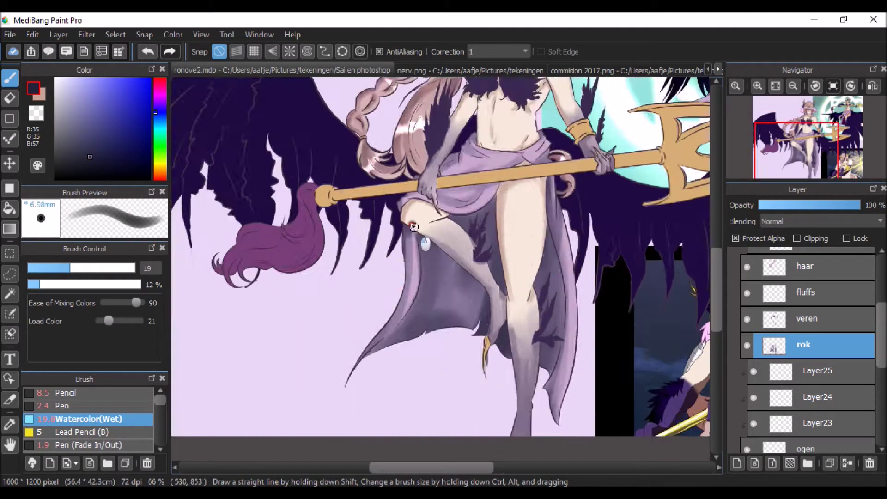
scroll(414, 227, "up", 1)
scroll(553, 183, "down", 1)
scroll(367, 402, "up", 1)
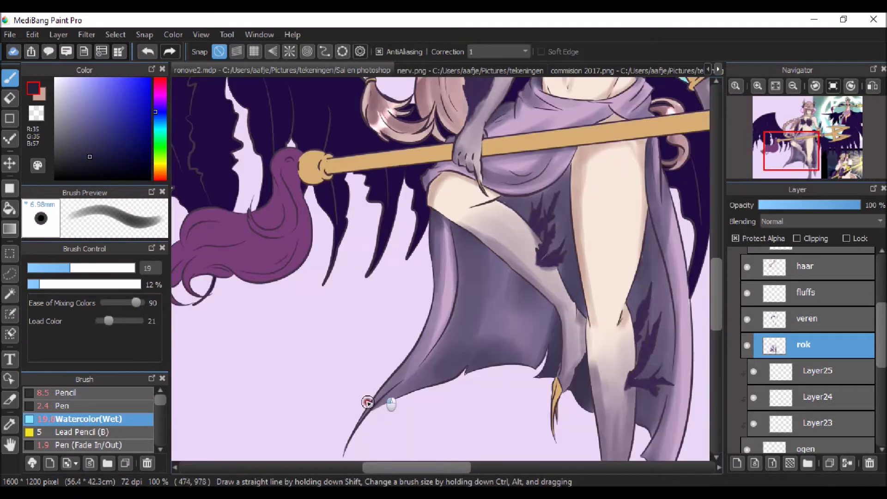
scroll(415, 368, "down", 2)
scroll(518, 289, "up", 2)
Shade the chest feathers on the veren layer with alpha protected, in RGB 83, 13, 13 at brush size 10.3.
scroll(455, 263, "down", 1)
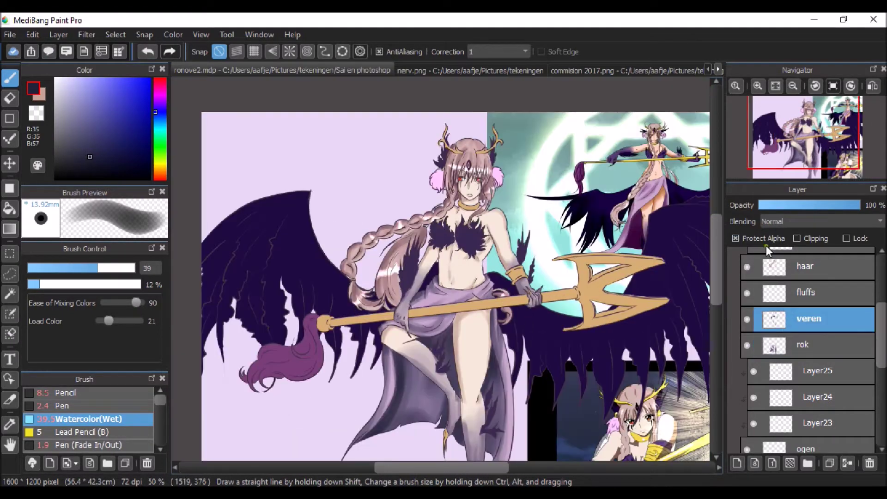
scroll(440, 241, "up", 4)
left_click_drag(59, 269, 48, 269)
scroll(447, 244, "up", 2)
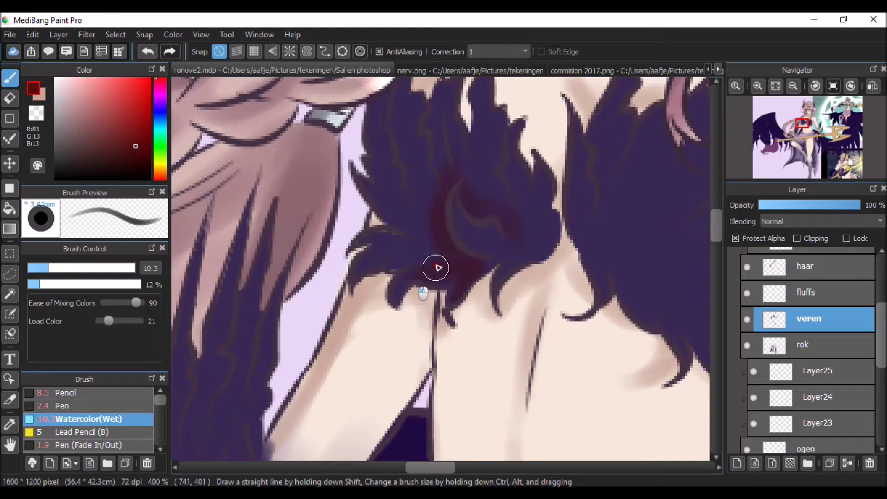
scroll(416, 259, "down", 1)
scroll(454, 235, "right", 3)
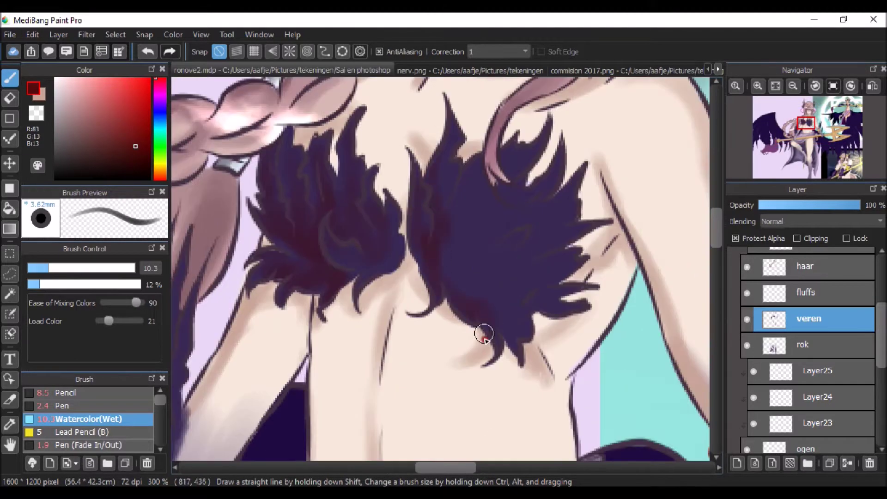
Shade the arm and head feathers in the same dark red at brush size 10.3.
scroll(545, 273, "down", 3)
scroll(376, 257, "up", 3)
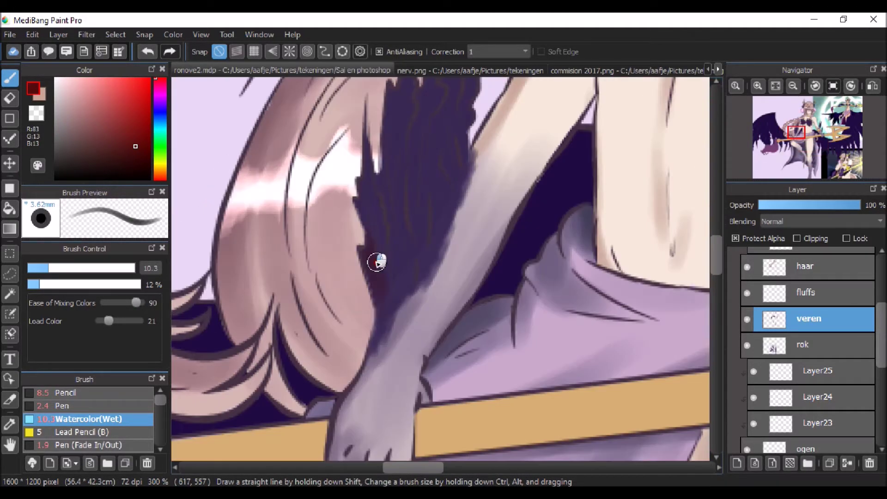
scroll(464, 171, "down", 3)
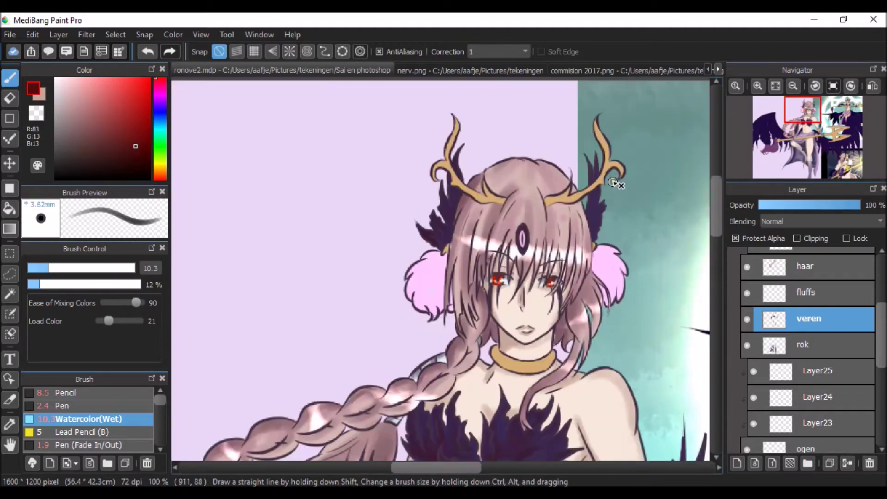
scroll(621, 272, "down", 3)
scroll(388, 277, "up", 3)
scroll(388, 277, "down", 3)
Darken the chest and leg feathers with near-black red, RGB 26, 2, 2, at brush size 10.3.
scroll(377, 148, "up", 2)
scroll(430, 211, "up", 1)
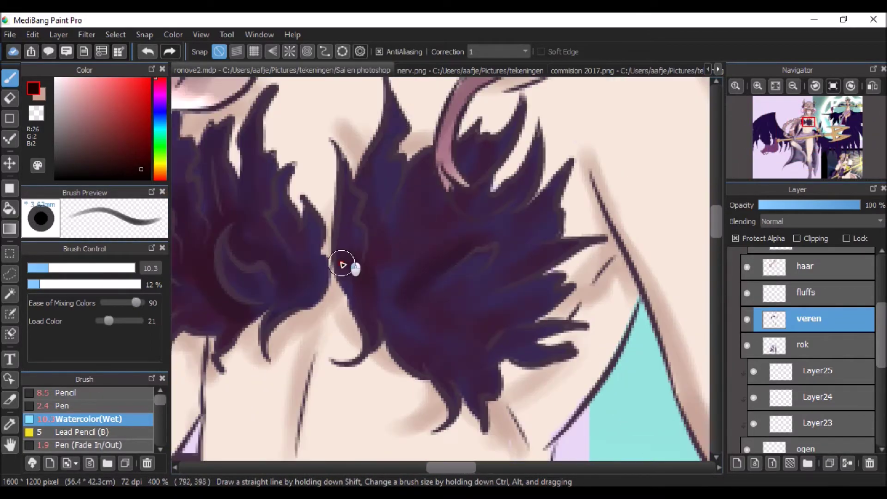
scroll(405, 387, "down", 3)
scroll(466, 290, "up", 2)
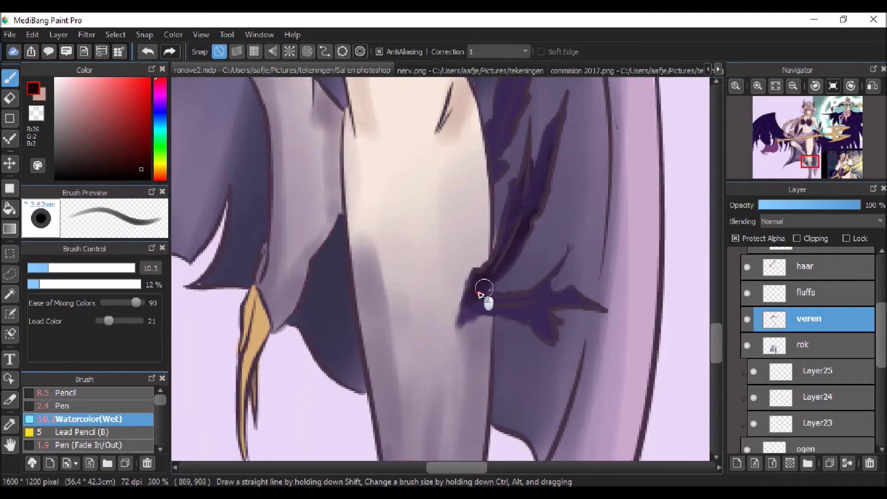
scroll(504, 306, "down", 3)
scroll(445, 188, "up", 3)
scroll(445, 187, "down", 3)
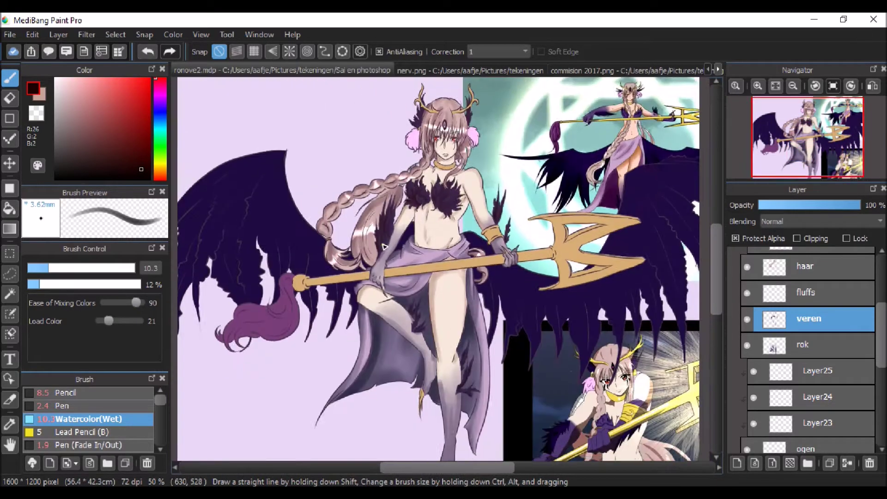
Add a clipping layer above veren and paint the chest feathers in magenta RGB 218, 67, 197 at brush size 46.
left_click(736, 462)
left_click(796, 238)
left_click(104, 268)
scroll(434, 166, "up", 2)
left_click(434, 166)
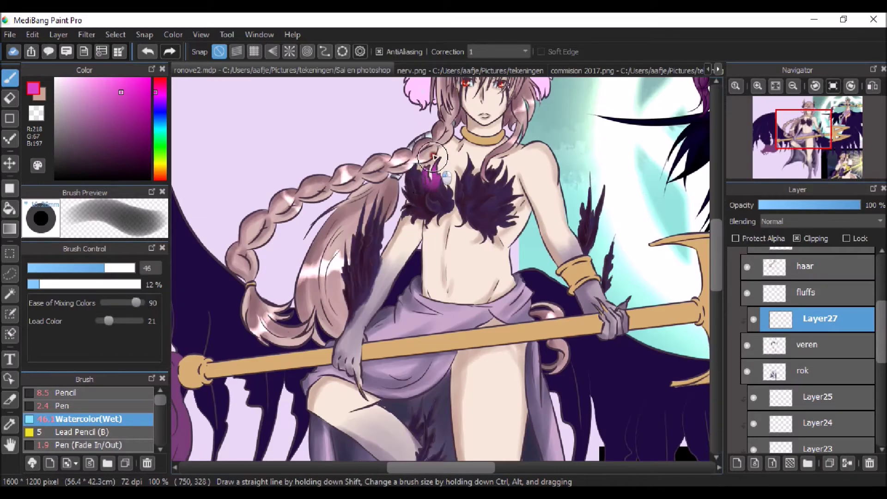
scroll(611, 254, "up", 5)
Paint the arm and leg feathers in the same magenta and set the clipping layer's blending to Screen.
scroll(406, 154, "down", 5)
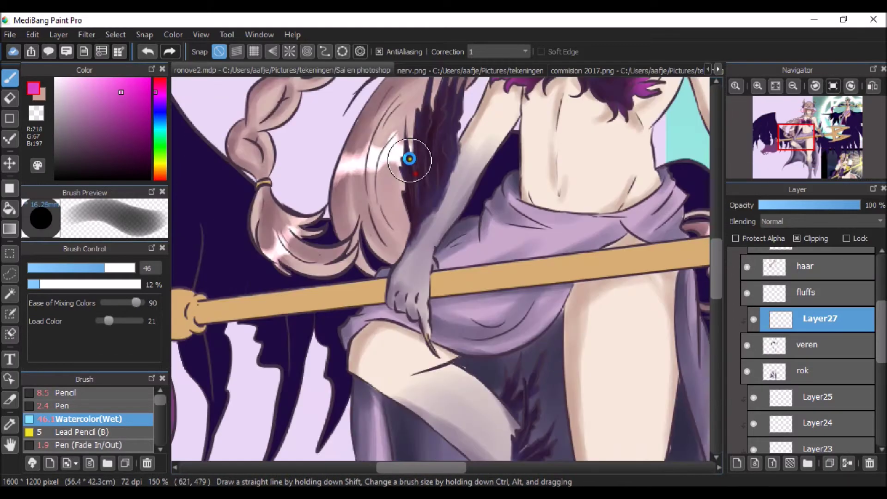
scroll(406, 154, "down", 3)
scroll(388, 233, "up", 3)
scroll(388, 233, "down", 3)
left_click(789, 221)
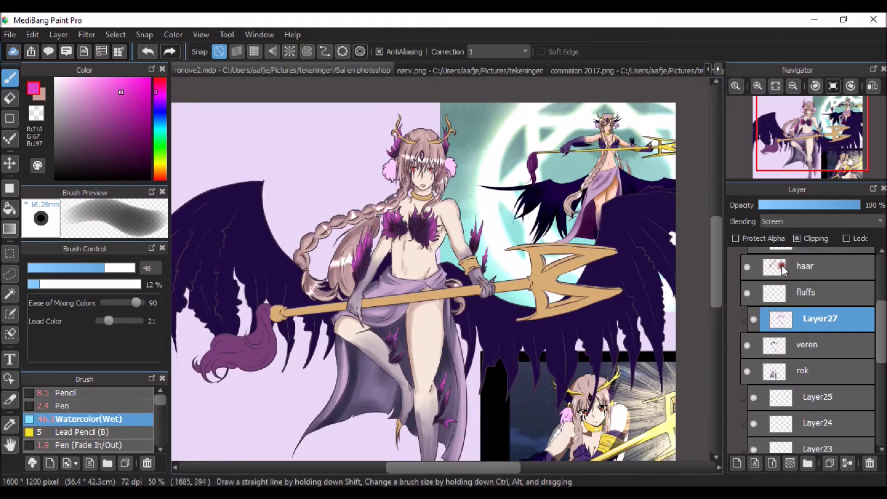
Lower the magenta feather clipping layer's opacity to about 60 % and try Lighten and Difference blending on it.
left_click(782, 264)
left_click(815, 204)
scroll(367, 221, "down", 2)
scroll(367, 221, "up", 3)
key("ctrl+z")
key("ctrl+z")
scroll(368, 220, "down", 4)
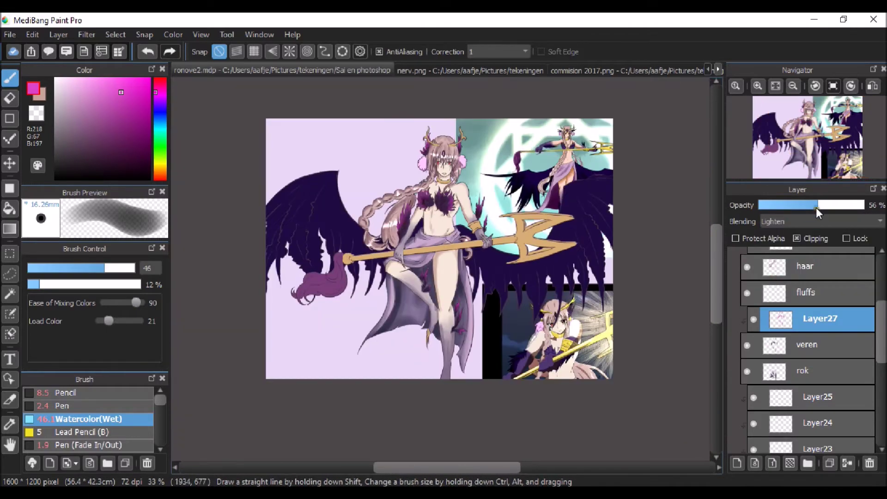
scroll(368, 221, "up", 2)
scroll(346, 244, "up", 1)
scroll(347, 244, "down", 2)
scroll(346, 244, "up", 2)
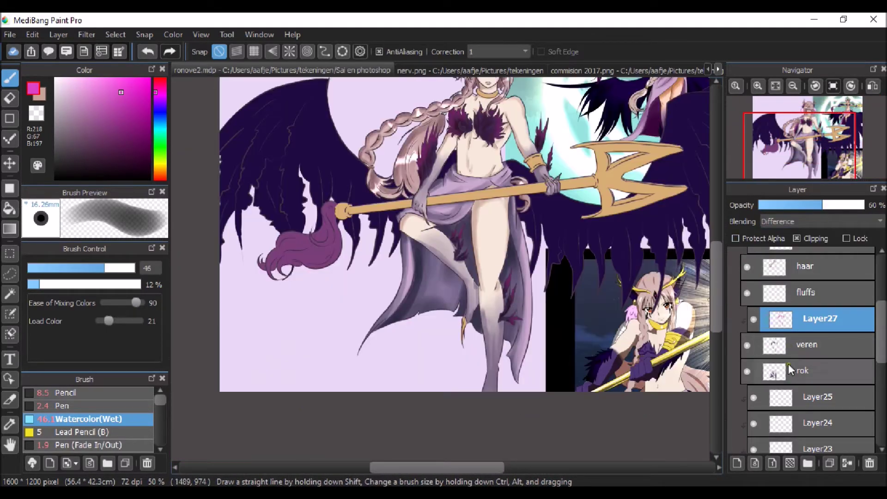
scroll(788, 364, "up", 1)
Shade an ear fluff on the alpha-protected fluffs layer in purple RGB 107, 102, 163 with Watercolor(Wet) at size 8.8.
left_click(812, 324)
scroll(532, 196, "up", 1)
left_click(532, 196, "alt")
left_click_drag(51, 270, 45, 268)
scroll(407, 191, "up", 2)
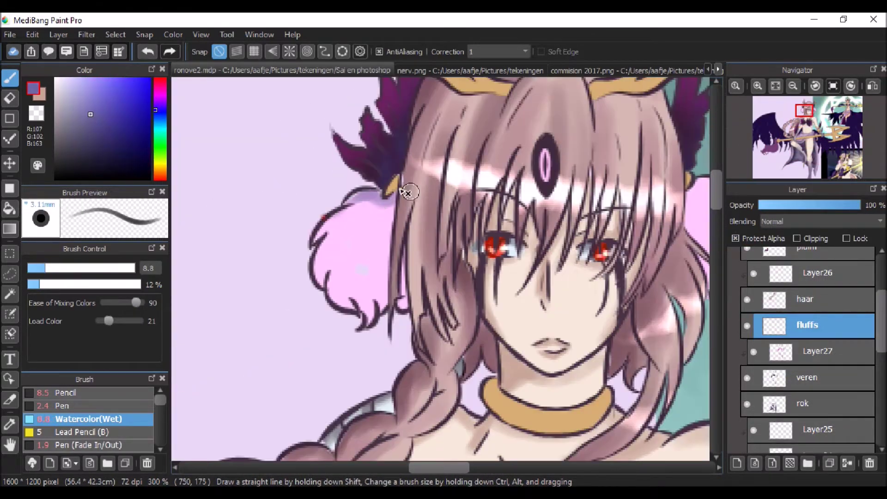
Turn off alpha protection and touch up the fluffs in pink RGB 255, 201, 254 with the Pen at size 2.4.
left_click(56, 405)
key("x")
left_click(734, 238)
scroll(482, 267, "down", 3)
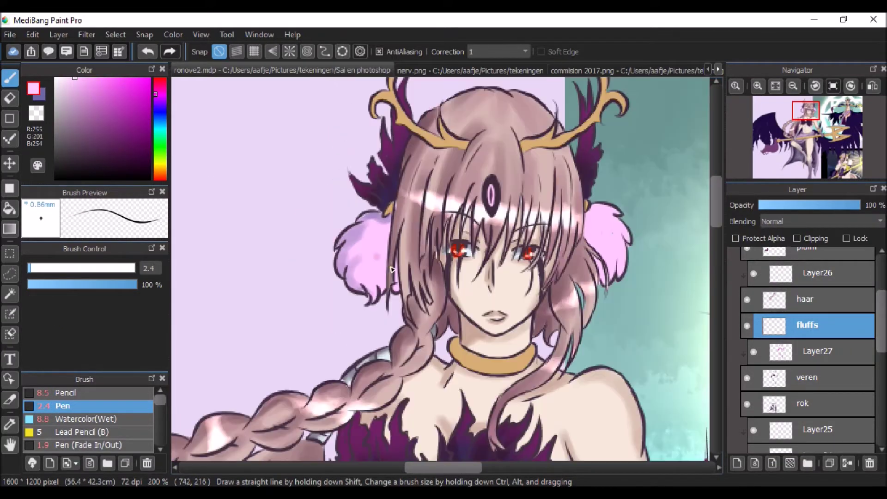
scroll(483, 267, "up", 3)
scroll(338, 274, "down", 2)
Protect the fluffs layer's alpha again and shade the other ear fluff in the same purple with Watercolor(Wet).
left_click(735, 238)
left_click(88, 418)
key("x")
left_click(10, 34)
key("Escape")
scroll(371, 316, "up", 3)
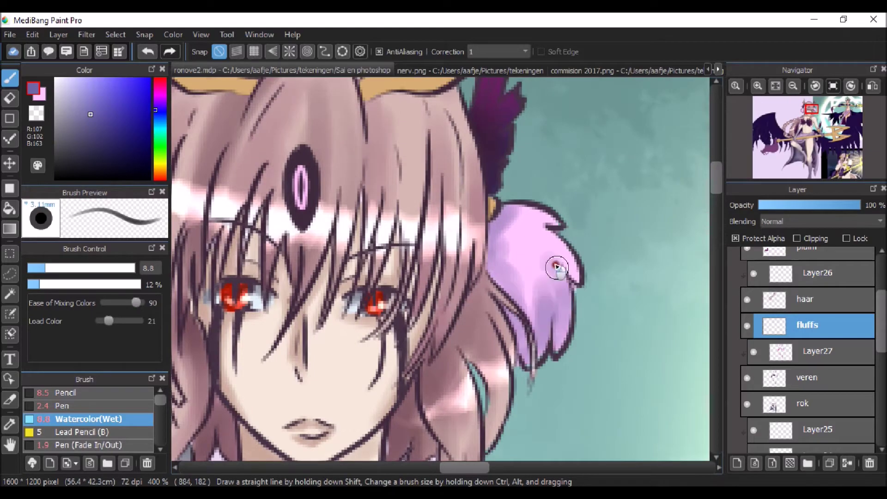
scroll(556, 268, "down", 3)
scroll(432, 296, "up", 3)
Deepen the shadows on the ear fluffs with dark purple RGB 41, 39, 67 at brush size 8.8.
left_click(433, 296, "alt")
scroll(434, 200, "down", 5)
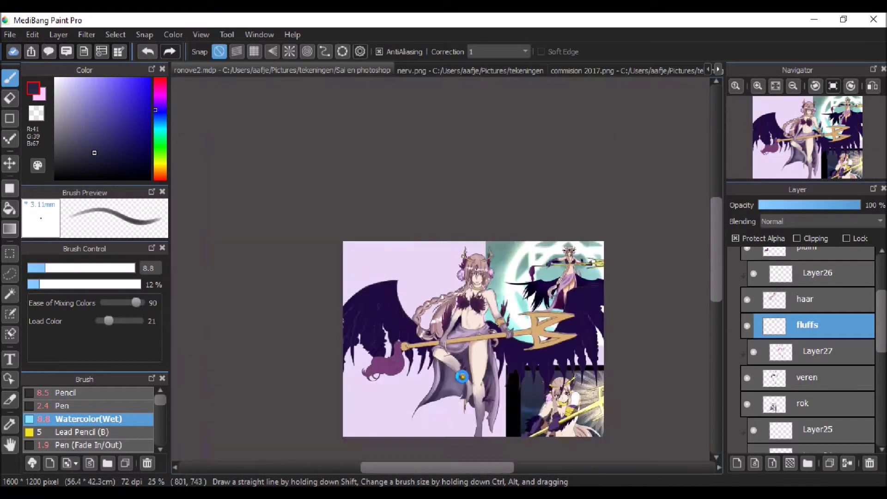
scroll(455, 313, "up", 1)
Shade the trident's plume on the pluim layer in dark blue RGB 13, 23, 49 at brush sizes 32 and 15.
left_click(326, 299, "ctrl")
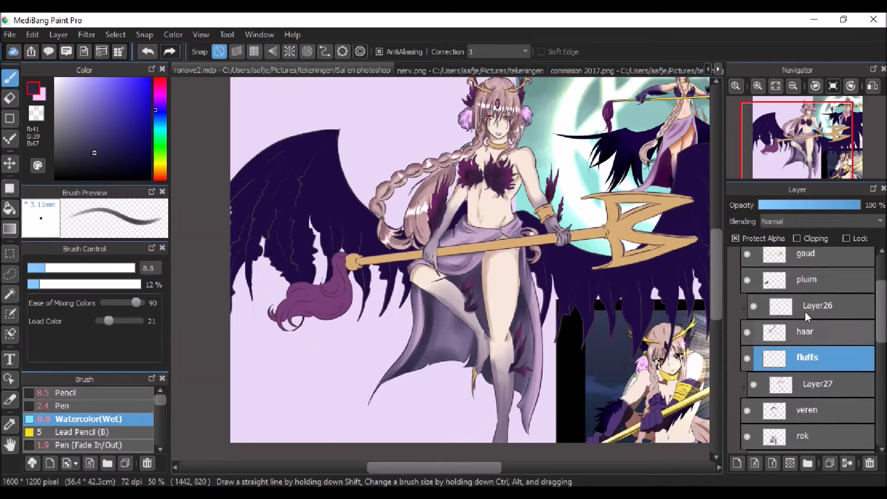
left_click(90, 268)
scroll(314, 253, "up", 3)
scroll(314, 253, "down", 3)
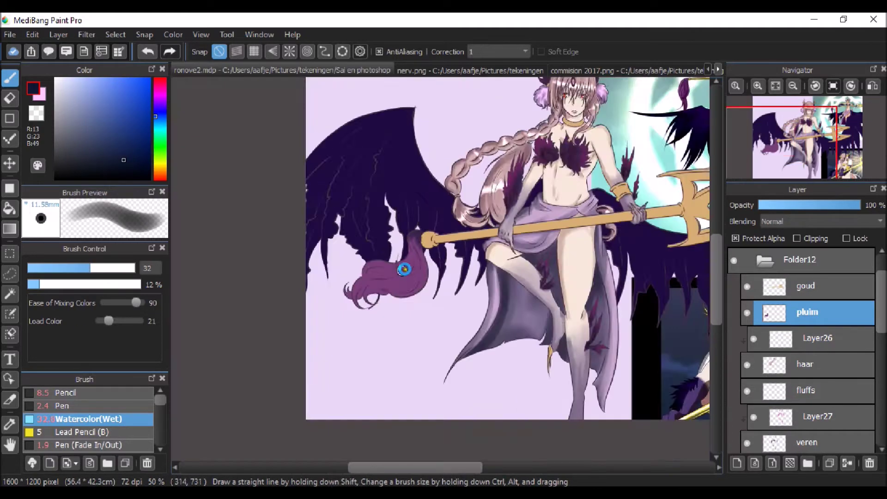
scroll(314, 253, "up", 3)
scroll(441, 271, "down", 1)
scroll(293, 298, "up", 1)
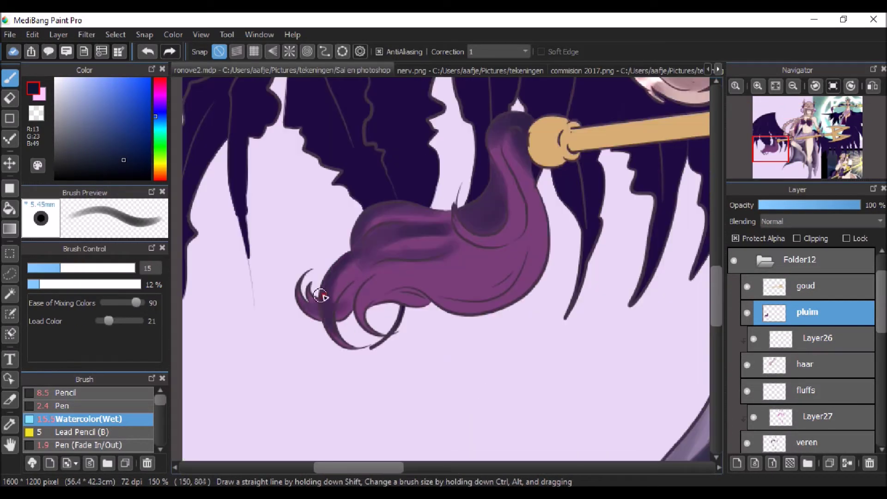
Deepen the shadows along the plume's strands with RGB 7, 16, 41 at brush size 15.
scroll(403, 247, "up", 1)
scroll(296, 229, "down", 2)
scroll(351, 239, "up", 2)
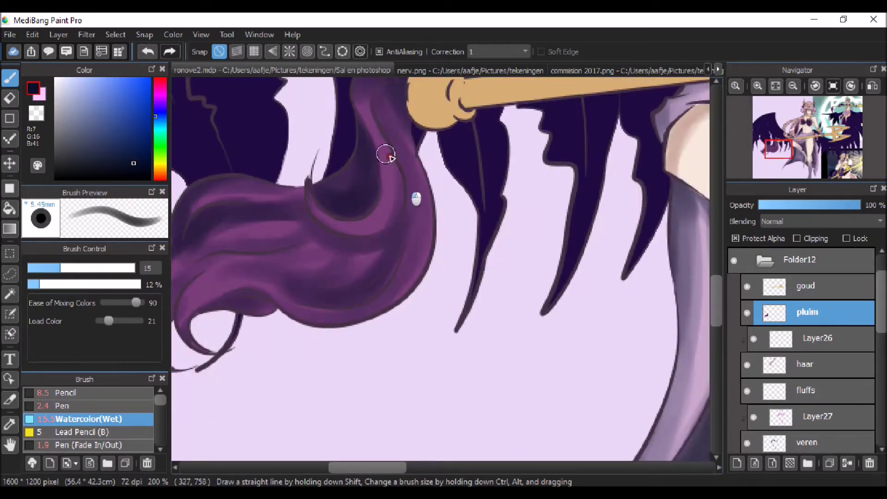
scroll(383, 240, "down", 4)
scroll(439, 240, "up", 1)
Paint highlights on the plume in light pink RGB 238, 172, 236 at brush size 7.4 on a clipping layer above pluim.
left_click(90, 90)
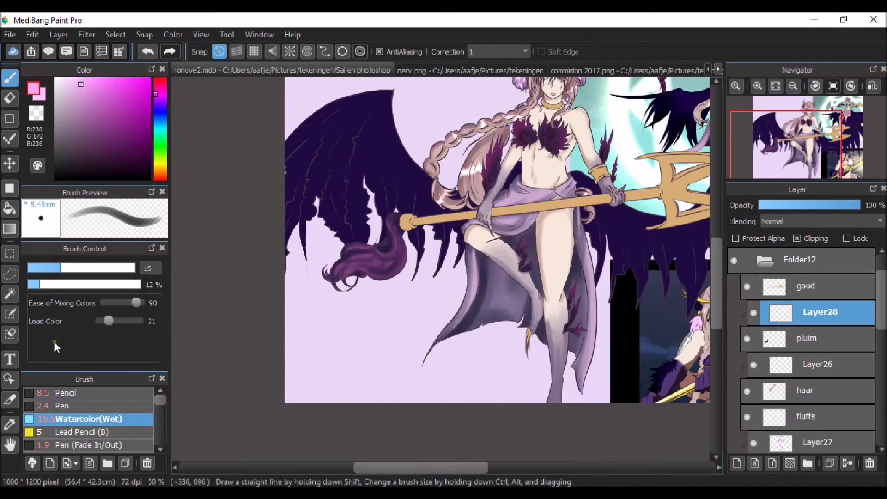
left_click(41, 268)
scroll(389, 159, "up", 3)
scroll(398, 223, "down", 3)
scroll(422, 320, "up", 3)
scroll(367, 261, "down", 3)
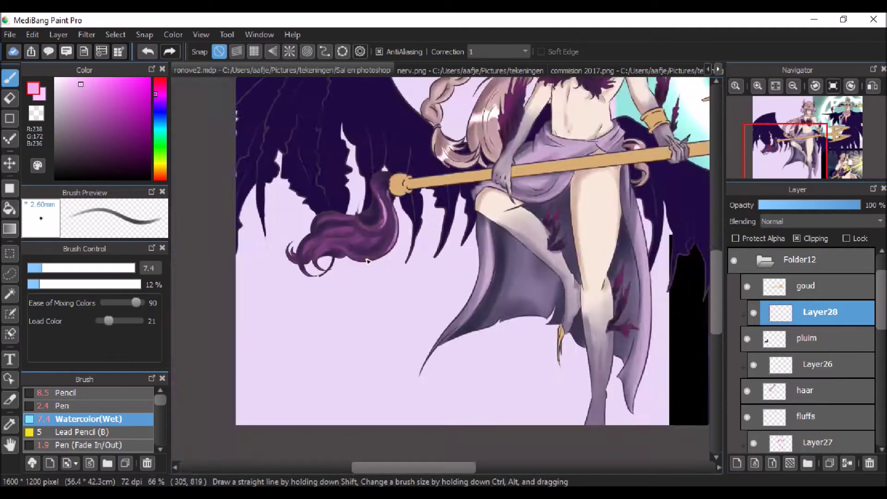
scroll(368, 261, "up", 2)
scroll(273, 238, "down", 3)
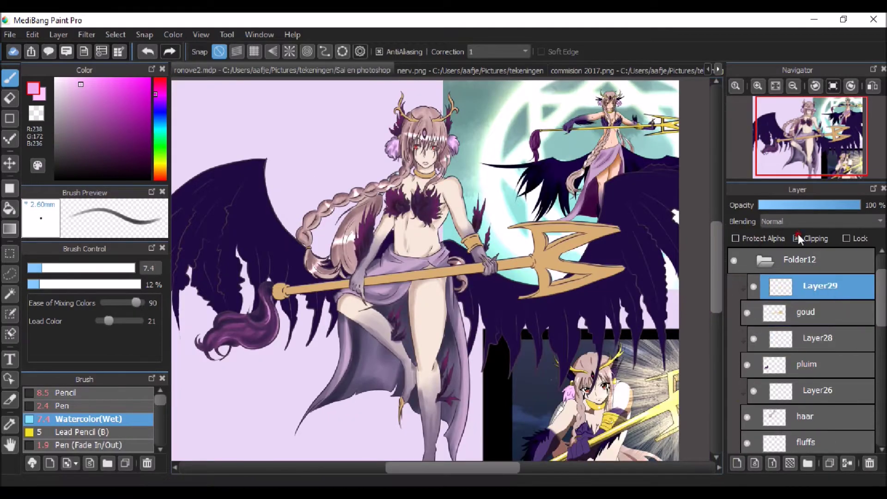
Clip the new layer to goud and shade the trident's shaft in brown RGB 130, 68, 37 at brush size 21.
left_click(795, 238)
scroll(515, 240, "up", 1)
left_click(531, 228, "alt")
left_click(74, 268)
scroll(439, 261, "up", 2)
scroll(386, 257, "up", 1)
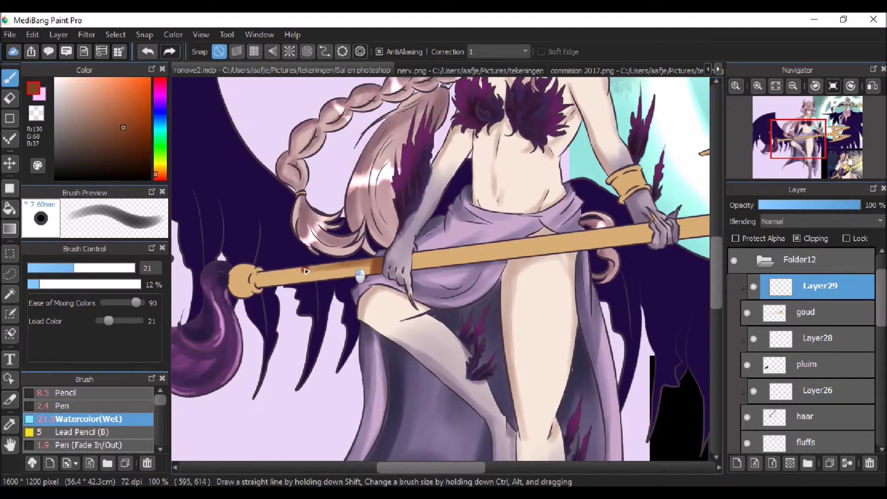
scroll(324, 270, "up", 2)
scroll(324, 269, "down", 4)
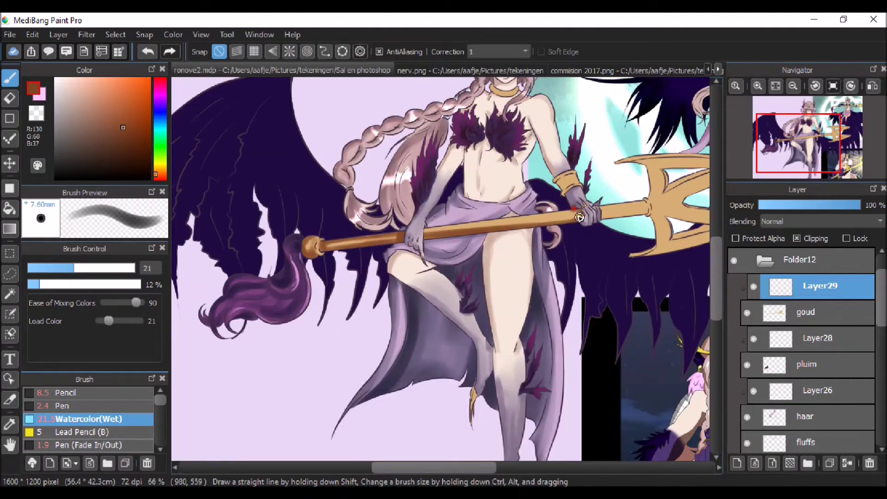
Shade the front end of the shaft and the inner edges of the trident's prongs in the same brown.
scroll(584, 219, "up", 2)
scroll(572, 207, "down", 2)
scroll(564, 198, "up", 2)
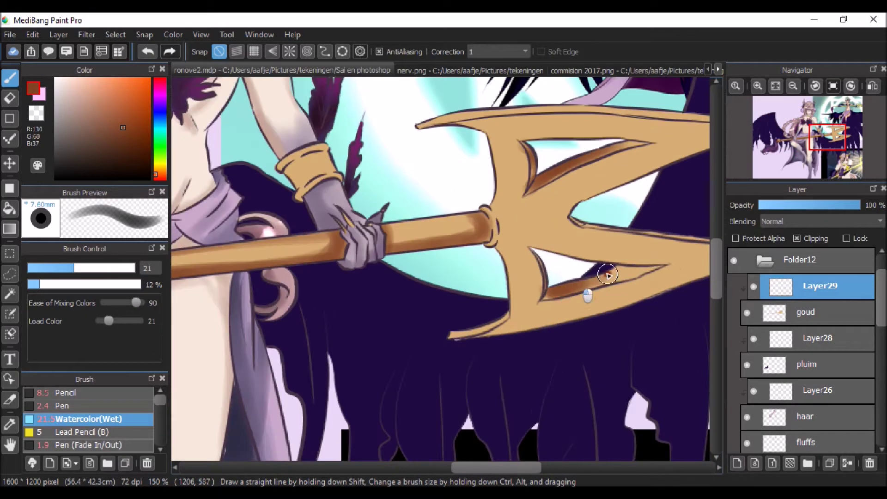
scroll(525, 307, "down", 1)
scroll(651, 275, "down", 3)
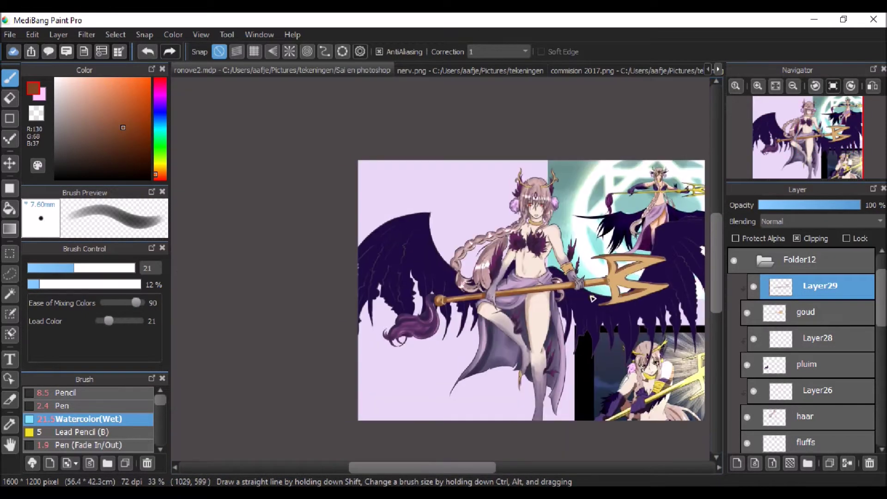
Extend the brown shading across the faces of the trident's head at brush size 25.
scroll(606, 290, "up", 2)
scroll(581, 242, "up", 2)
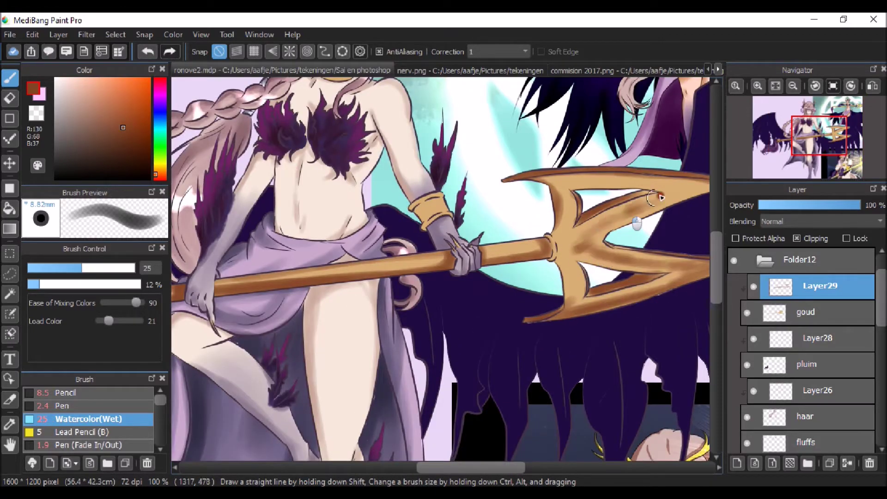
scroll(508, 259, "down", 3)
scroll(415, 208, "up", 3)
scroll(416, 208, "down", 2)
Shade the golden horns and the gold claw at the foot in the same brown at brush size 8.2.
left_click(57, 267)
scroll(377, 273, "up", 4)
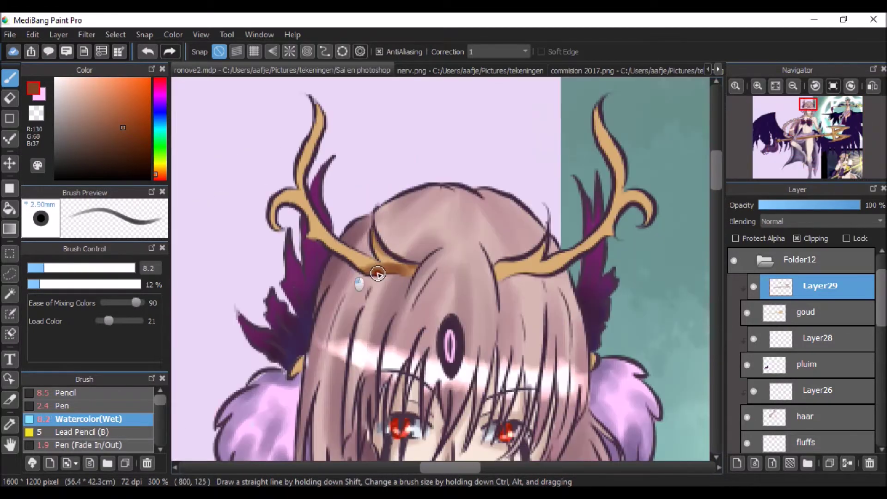
scroll(309, 144, "down", 1)
scroll(539, 246, "up", 1)
scroll(574, 226, "down", 2)
scroll(490, 298, "up", 2)
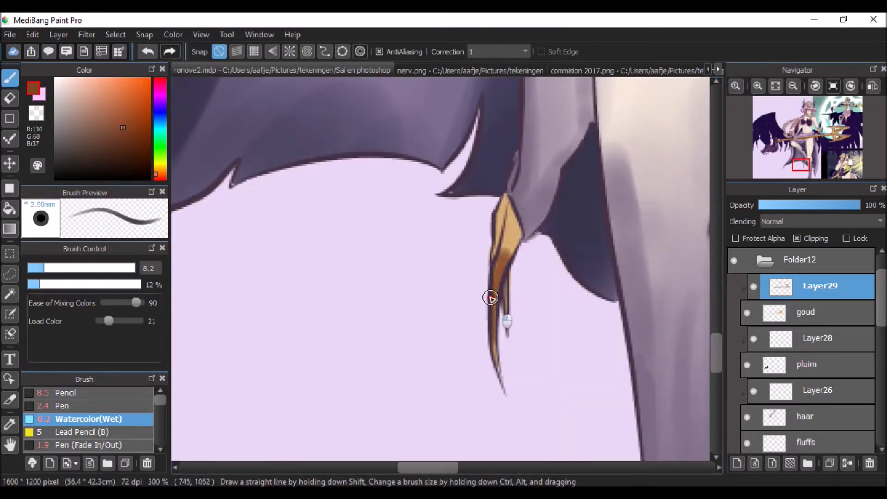
Deepen the shadows on the trident's knob, shaft and prongs with dark red RGB 75, 10, 2 at brush size 17.
scroll(392, 320, "down", 5)
scroll(391, 320, "up", 5)
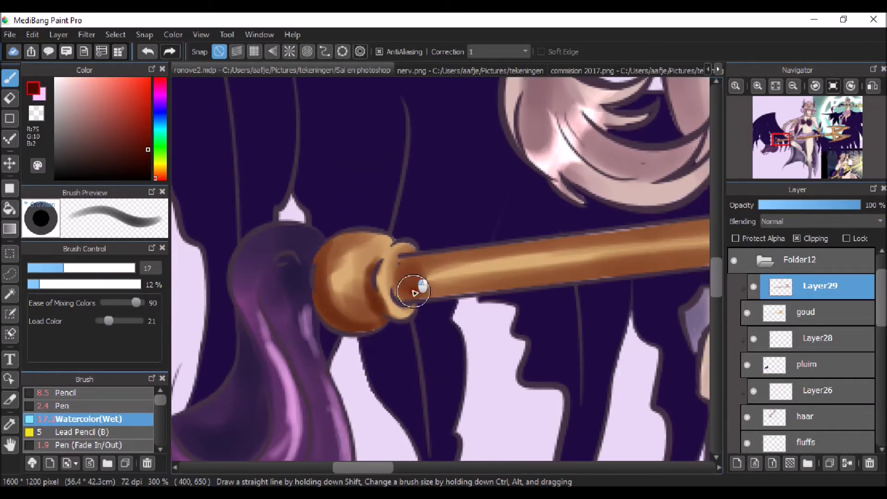
scroll(413, 292, "down", 3)
scroll(544, 265, "up", 2)
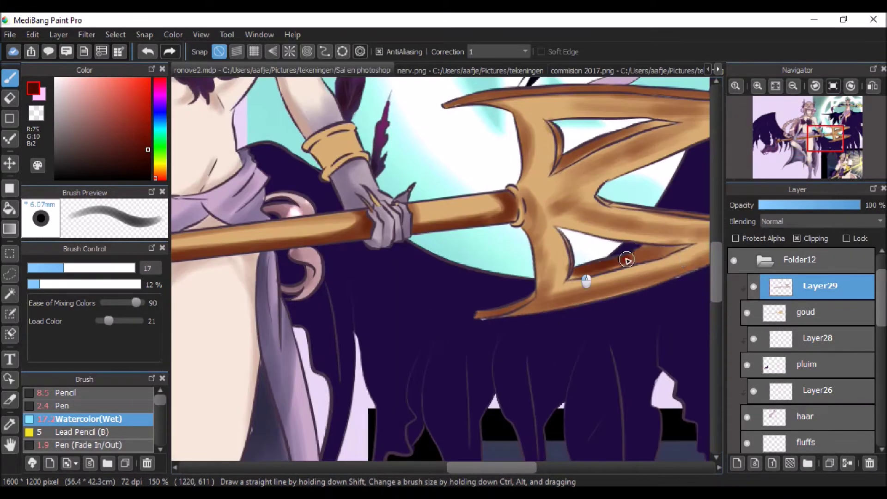
scroll(626, 260, "down", 1)
scroll(596, 277, "up", 2)
scroll(554, 258, "down", 3)
scroll(490, 217, "up", 4)
scroll(490, 216, "down", 3)
scroll(444, 164, "up", 3)
Add a clipping layer in Add blending above the gold shading and paint the trident's highlights in RGB 210, 117, 106.
left_click(737, 463)
left_click(820, 221)
left_click(102, 95)
scroll(566, 204, "up", 5)
mouse_move(606, 189)
left_mouse_down()
mouse_move(560, 287)
mouse_move(372, 254)
mouse_move(273, 275)
mouse_move(434, 215)
mouse_move(369, 231)
mouse_move(366, 182)
left_mouse_up()
scroll(396, 208, "down", 3)
scroll(369, 231, "down", 2)
scroll(469, 298, "up", 4)
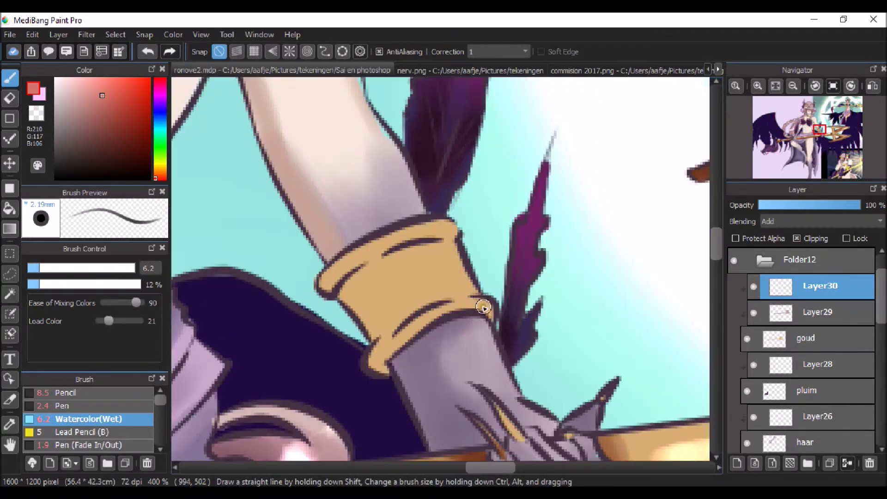
Shade the bracelet and finger claws on Layer29, using dark brown RGB 70, 38, 16 at size 4.8, and save the drawing.
scroll(402, 293, "down", 4)
left_click(820, 312)
scroll(447, 311, "up", 3)
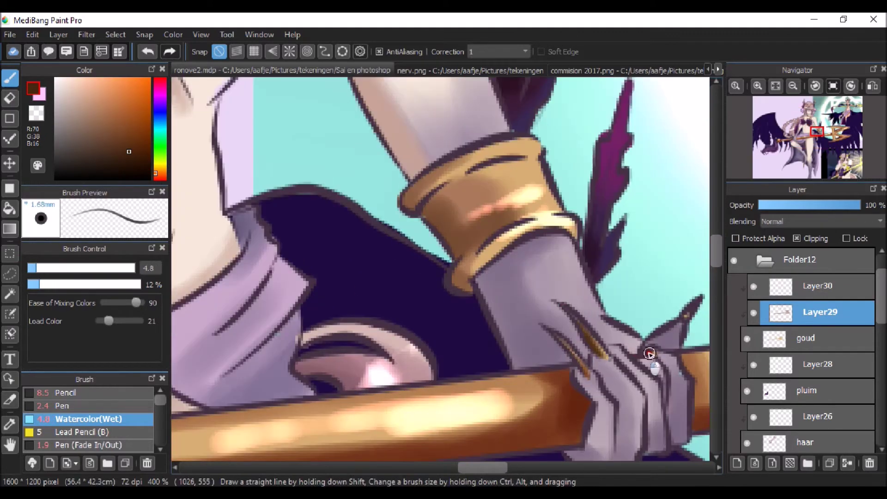
scroll(417, 342, "down", 5)
key("ctrl+s")
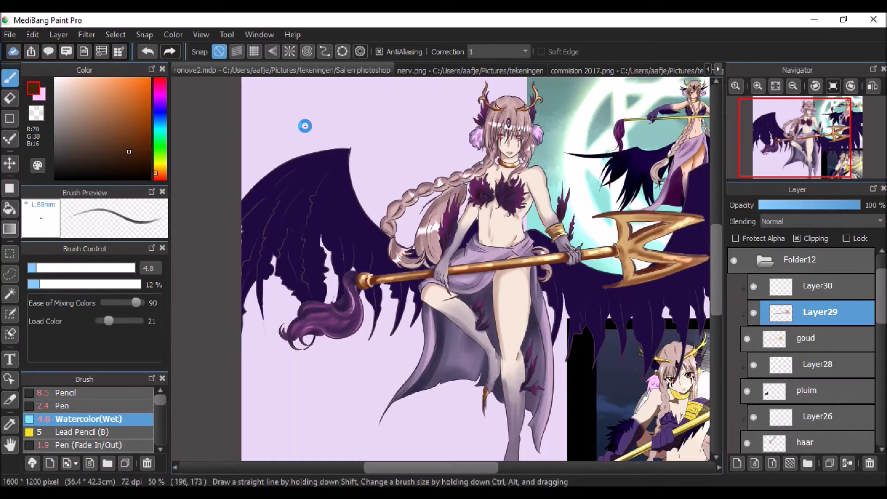
Shade the third eye in RGB 182, 136, 176 at brush size 1, then duplicate its layer with Add blending.
scroll(488, 284, "up", 10)
scroll(51, 389, "down", 2)
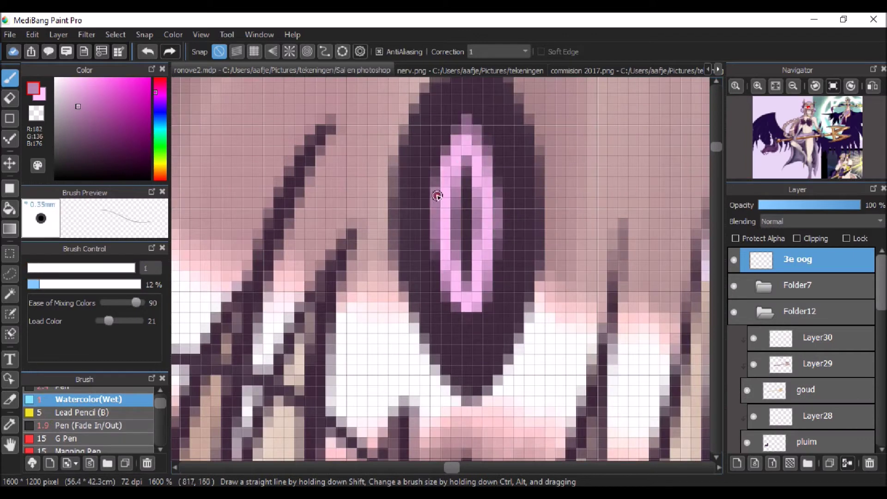
left_click(829, 463)
left_click(822, 221)
left_click(778, 245)
Smudge the duplicated third-eye layer outward into a glow with the Finger brush at size 5.3.
scroll(88, 420, "down", 3)
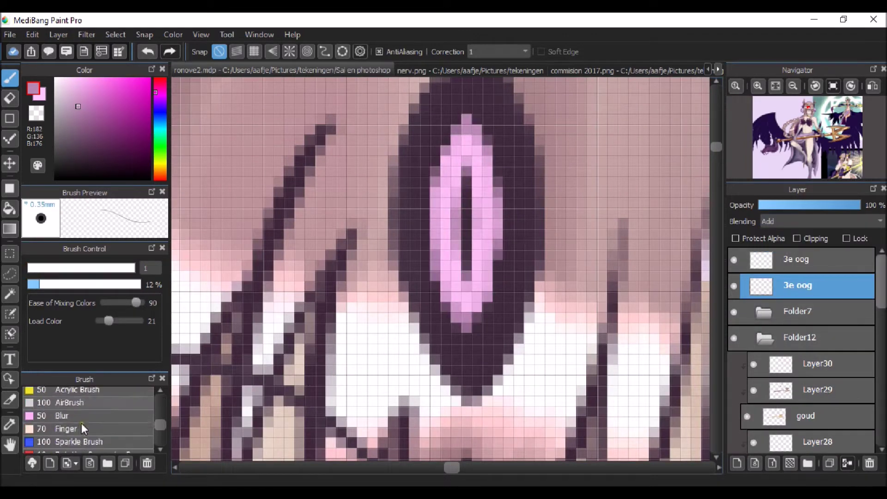
left_click(67, 419)
left_click_drag(499, 268, 457, 130)
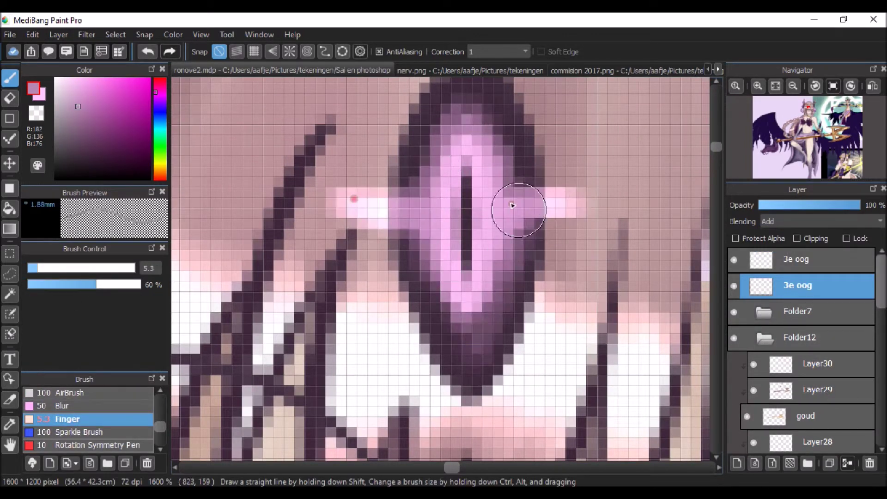
scroll(271, 199, "down", 10)
Darken the lower legs on the huid layer in RGB 37, 21, 44 with Watercolor(Wet) at size 46.
left_click(766, 337)
scroll(432, 327, "down", 2)
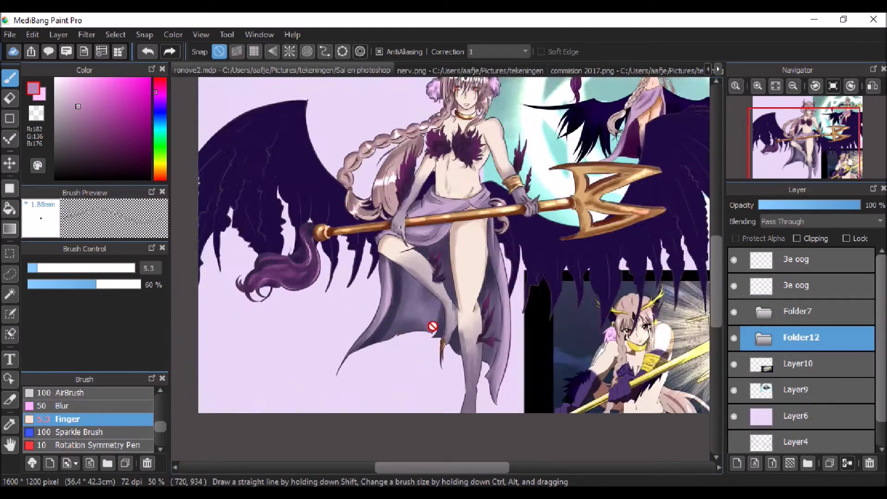
left_click(765, 337)
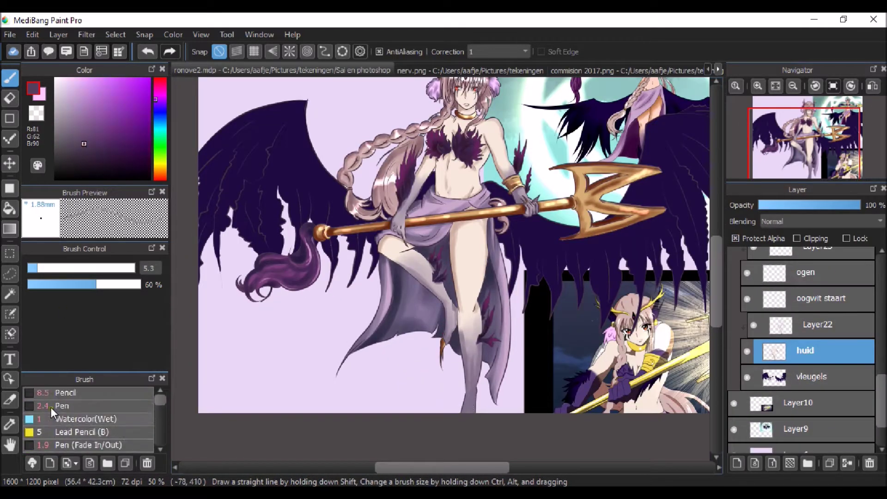
left_click(60, 417)
scroll(474, 363, "up", 1)
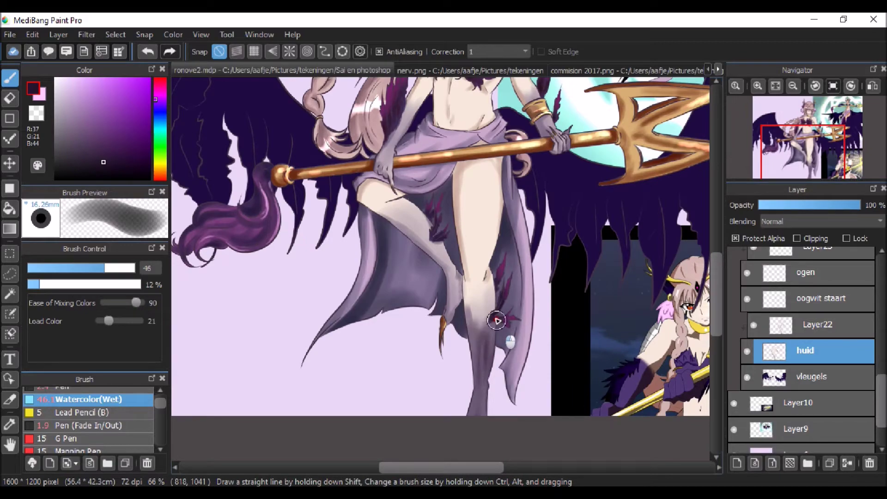
scroll(496, 320, "down", 1)
scroll(445, 234, "up", 1)
scroll(408, 276, "down", 1)
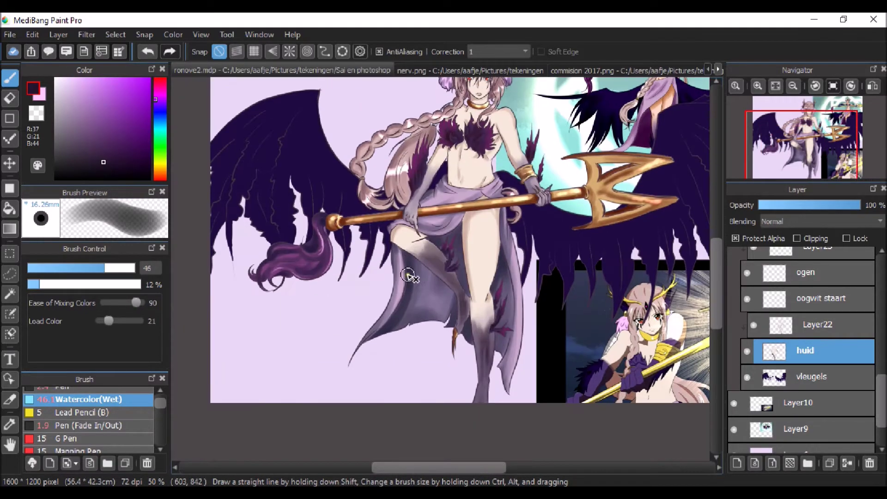
Tint the lower legs and forearm with a more saturated purple, RGB 70, 34, 100, at brush size 82.
left_click_drag(121, 122, 133, 130)
left_click_drag(480, 319, 466, 360)
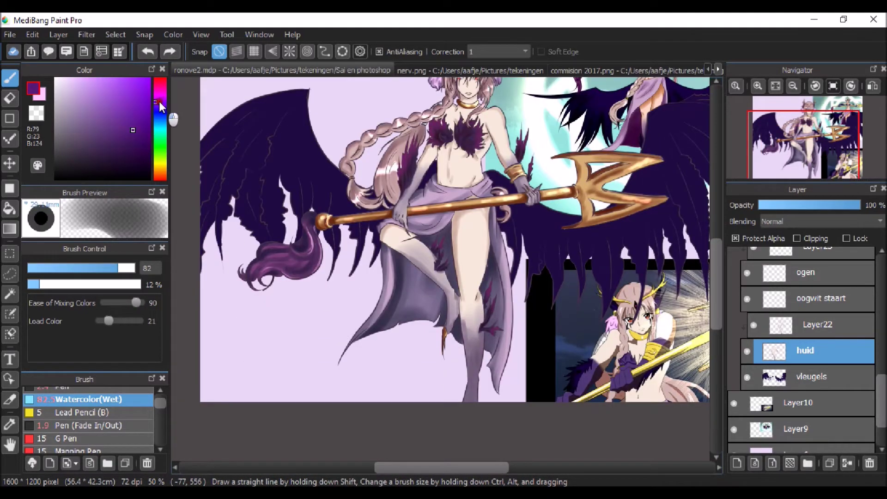
scroll(430, 277, "up", 1)
scroll(378, 203, "up", 1)
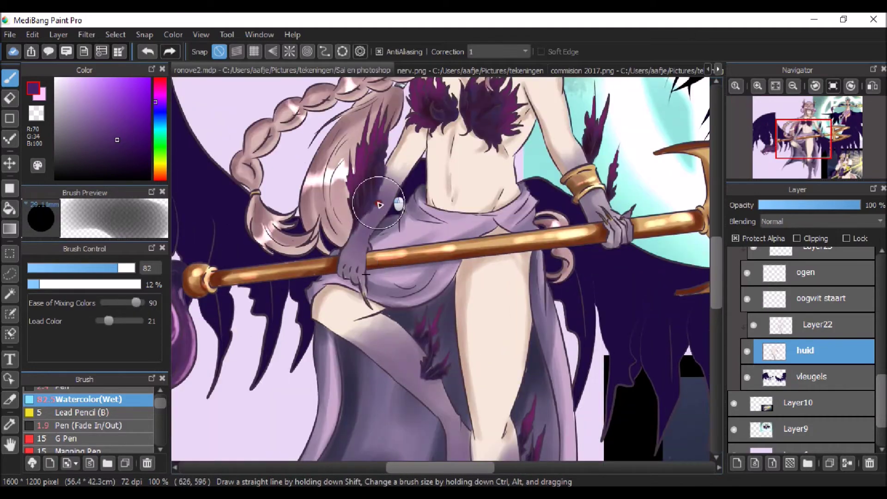
Shade the dark hands and lower legs on Layer22 in RGB 26, 10, 41 with Watercolor(Wet) at sizes 24 and 63.
left_click_drag(111, 268, 81, 268)
scroll(443, 267, "down", 1)
scroll(476, 208, "up", 1)
left_click(817, 324)
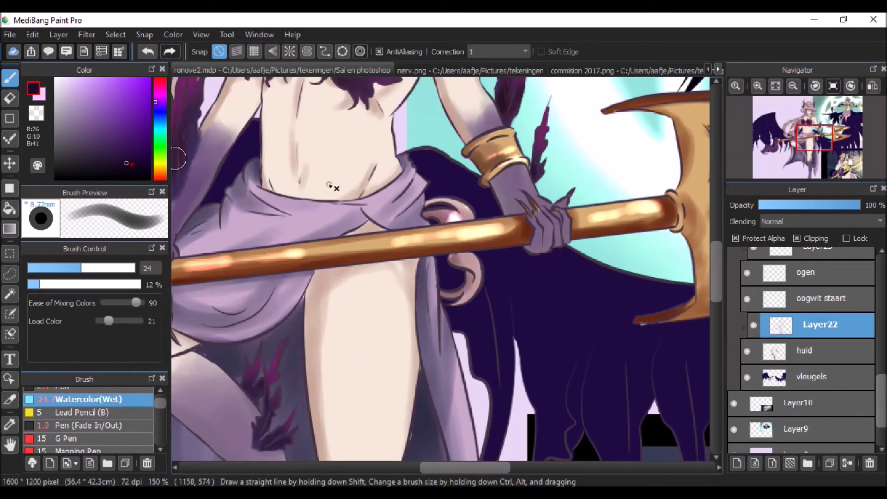
left_click(485, 251, "alt")
scroll(485, 251, "down", 2)
scroll(410, 358, "up", 3)
scroll(501, 363, "down", 4)
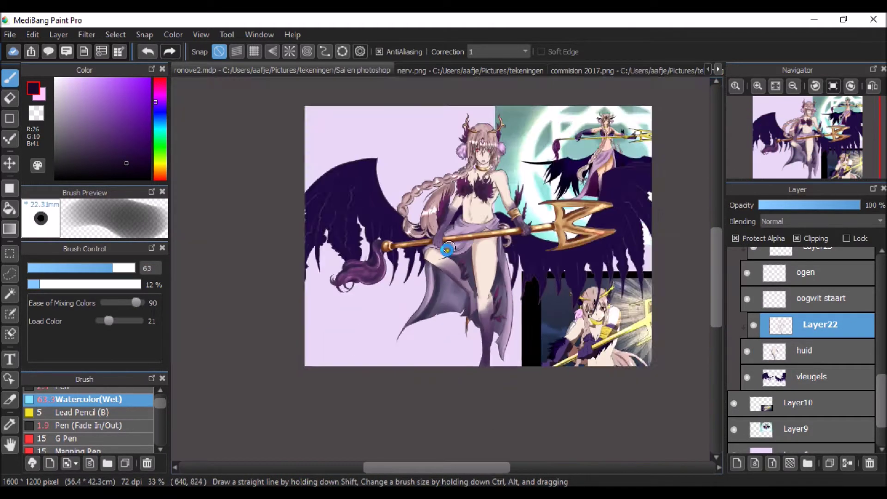
Recolour the wings on the vleugels layer in RGB 56, 35, 72 with the Pen at size 1000.
left_click(352, 209, "ctrl")
scroll(87, 415, "up", 1)
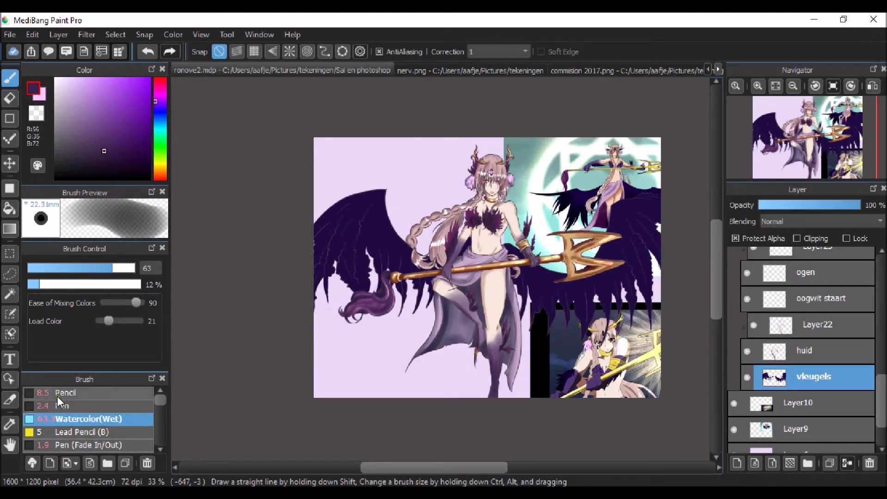
left_click(87, 405)
left_click(657, 274, "alt")
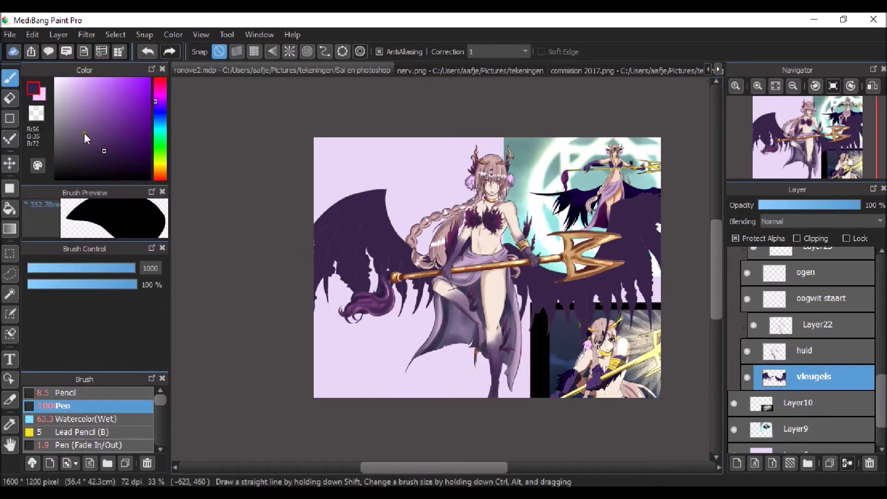
Shade the feathers of both wings in RGB 4, 5, 20 with Watercolor(Wet) at sizes 46, 19 and 35.
left_click(86, 419)
scroll(317, 257, "up", 3)
scroll(317, 290, "down", 1)
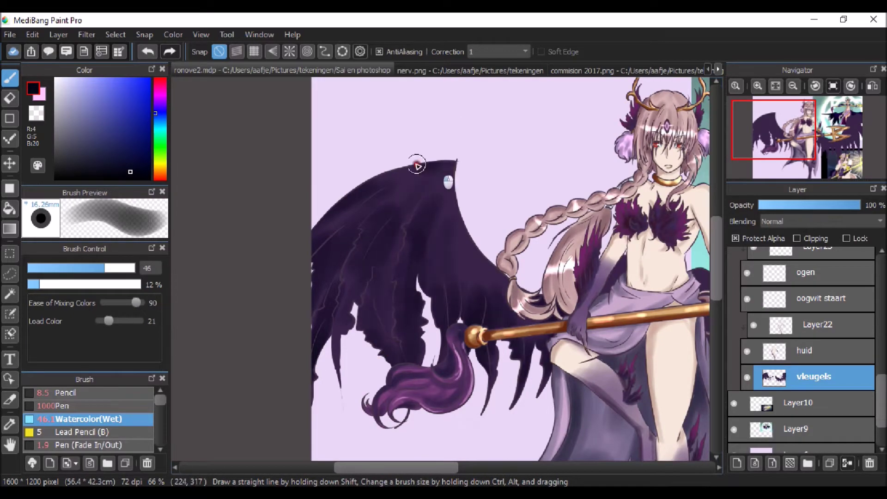
scroll(454, 159, "down", 2)
scroll(524, 266, "up", 3)
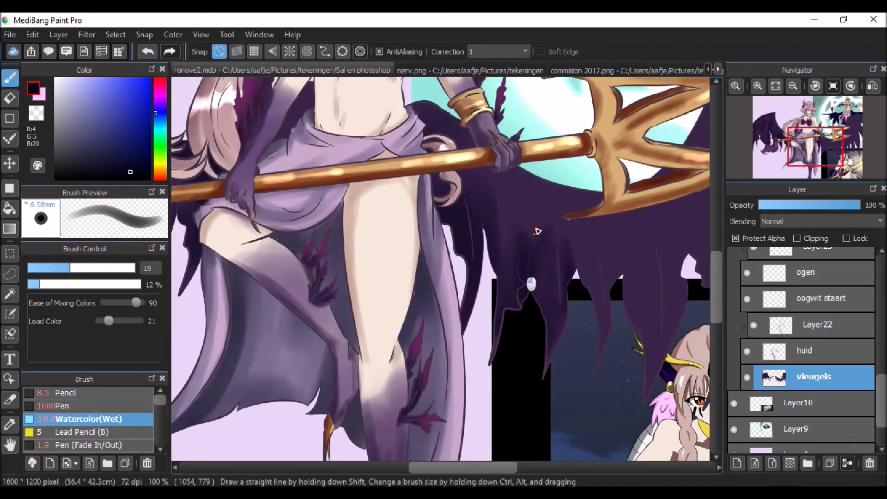
scroll(526, 290, "down", 3)
scroll(528, 248, "up", 3)
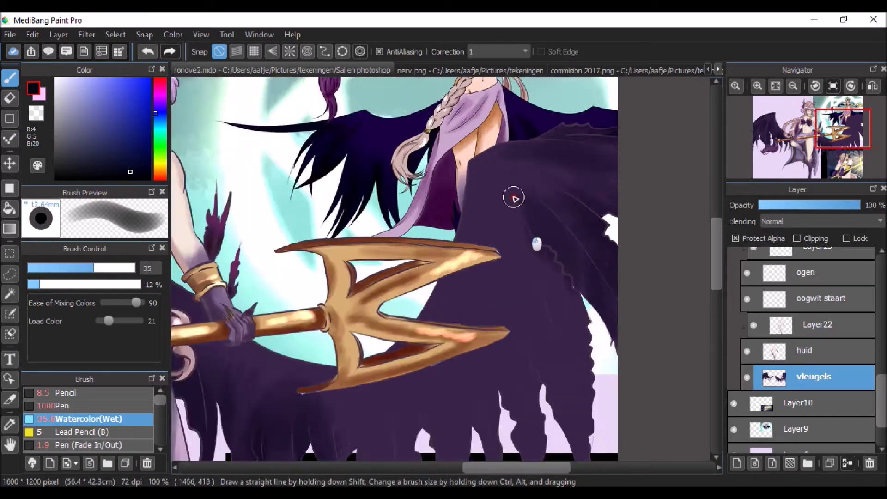
scroll(527, 249, "down", 2)
scroll(515, 340, "up", 2)
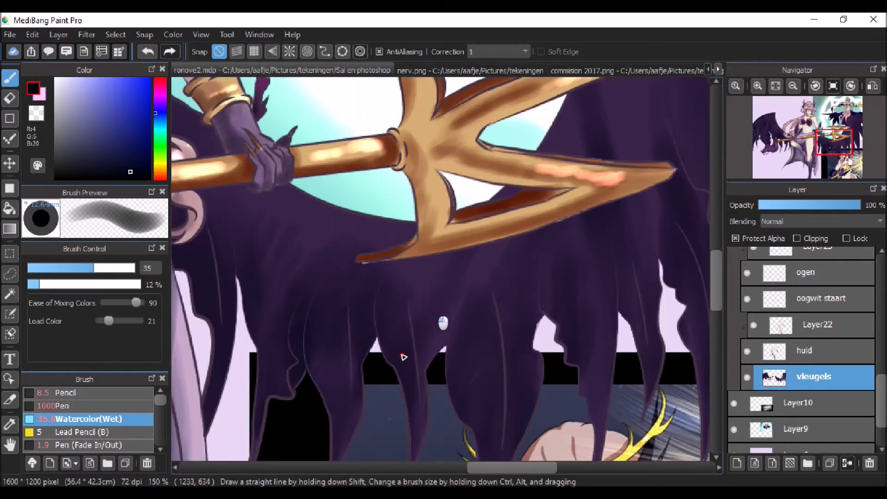
Deepen the darkest wing shadows in RGB 0, 0, 10 with Watercolor(Wet) at size 35.
scroll(462, 317, "down", 2)
scroll(233, 250, "up", 2)
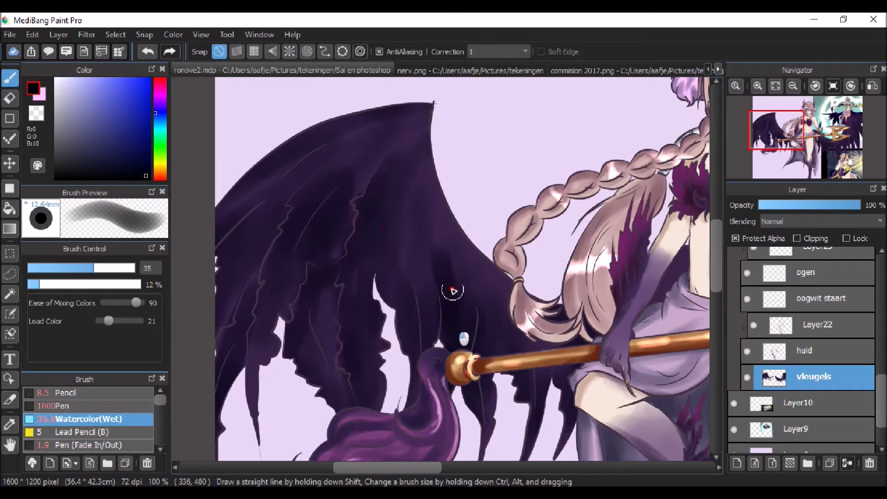
scroll(453, 291, "down", 2)
scroll(511, 340, "up", 2)
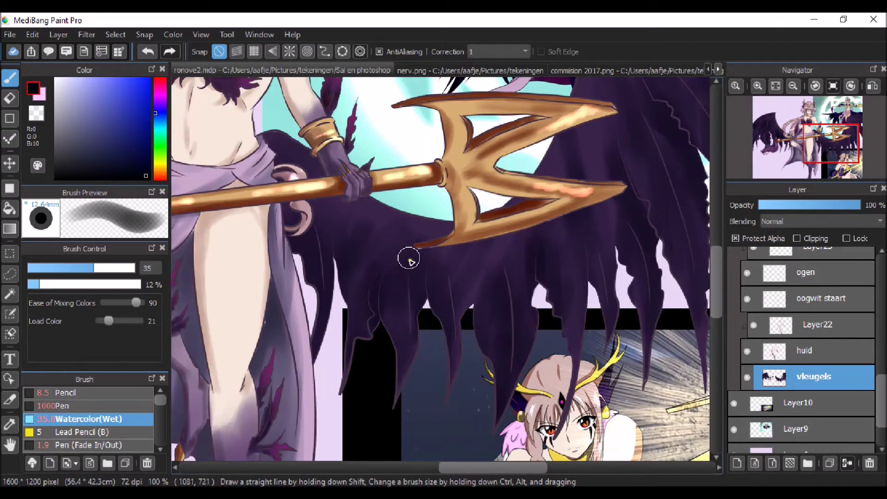
scroll(458, 237, "down", 3)
Paint a muted purple highlight band across both wings on a new clipped layer with Add blending, using Watercolor(Wet) at size 84.
left_click(796, 237)
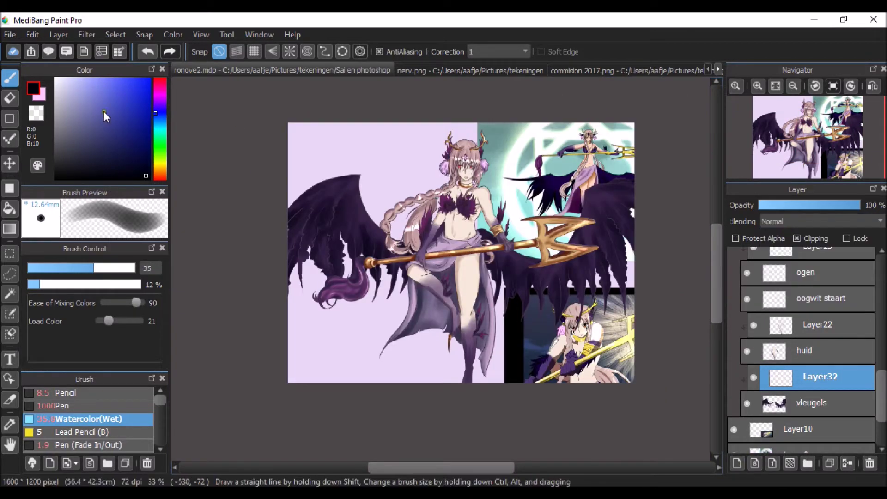
left_click(89, 137)
left_click_drag(94, 268, 119, 267)
left_click_drag(512, 289, 628, 185)
left_click(798, 221)
left_click(794, 252)
Fade the purple highlight band on the wings by brushing over it with the transparent colour at size 84.
scroll(597, 174, "up", 1)
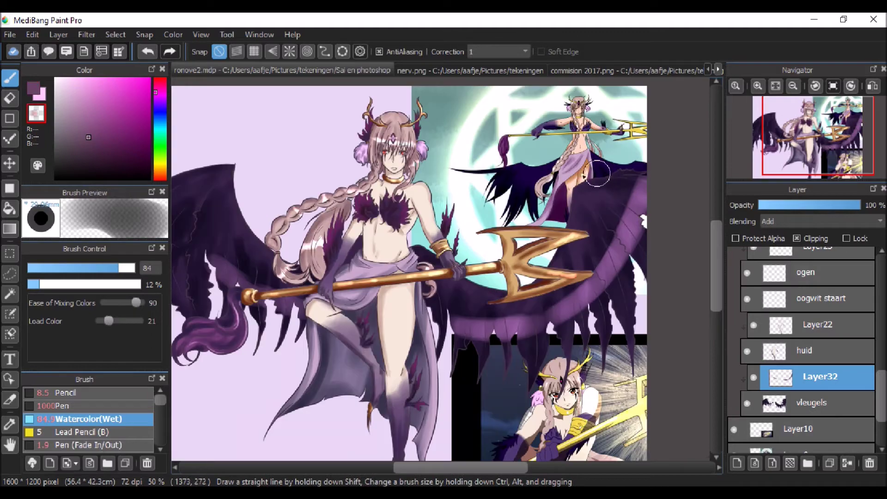
scroll(546, 309, "down", 3)
scroll(478, 192, "up", 2)
Paint the lower wing feathers in RGB 213, 39, 190 at brush size 166 on a new clipped layer with Overlay blending.
key("ctrl+shift+n")
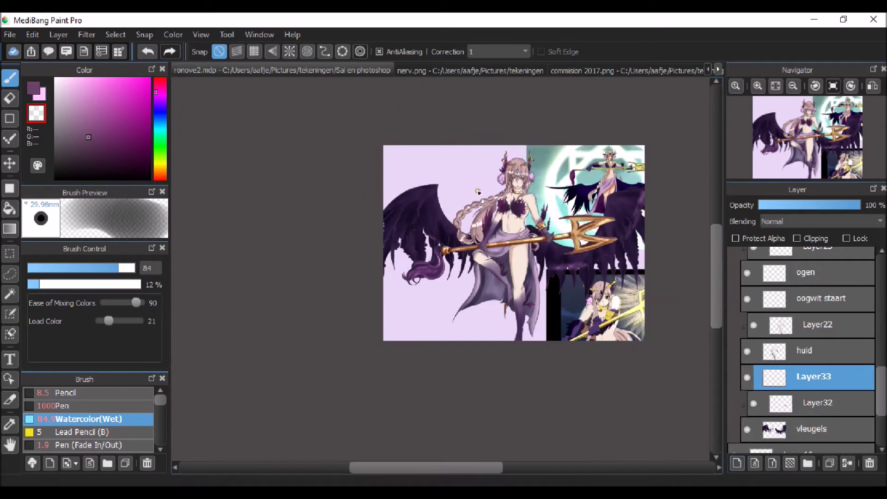
scroll(392, 258, "up", 3)
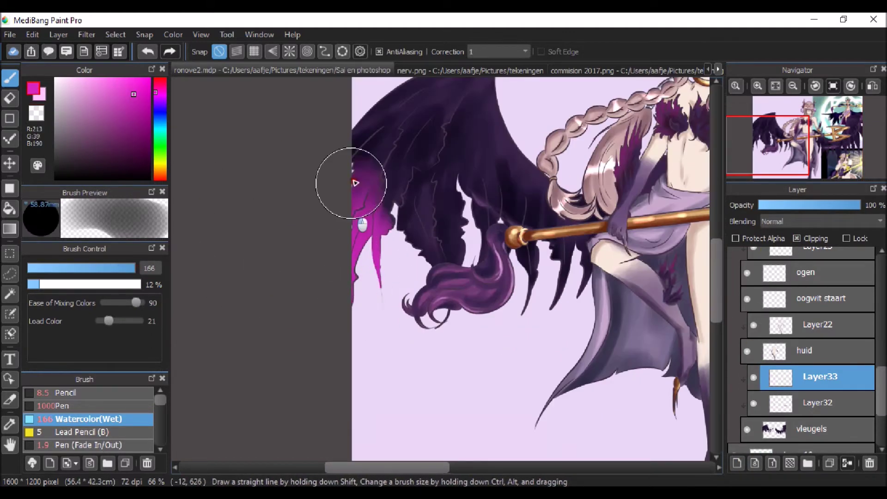
scroll(492, 257, "down", 2)
scroll(586, 250, "up", 1)
left_click(823, 221)
left_click(794, 277)
scroll(688, 242, "down", 1)
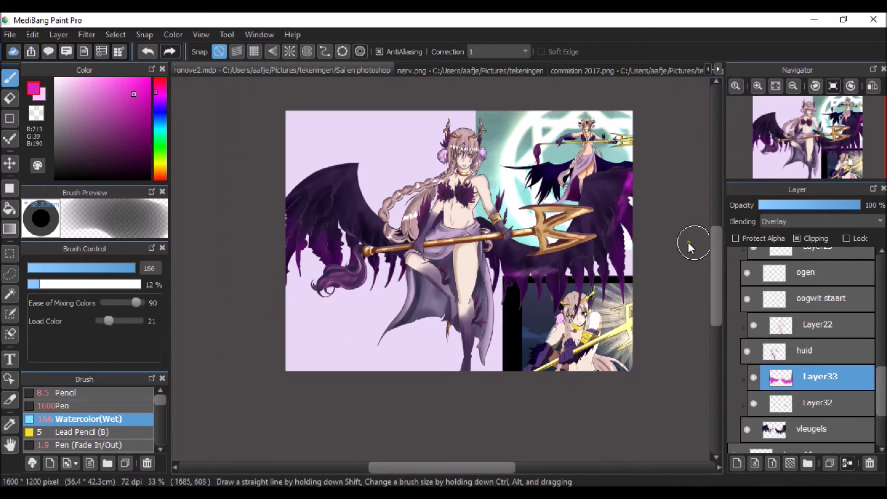
Lower the magenta wing layer's opacity to 56% and change its blending mode, trying Dodge and Multiply.
left_click(813, 221)
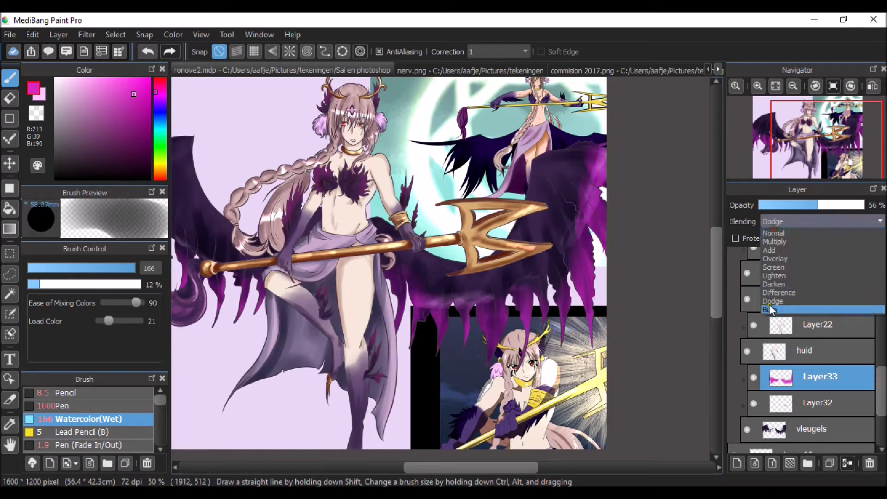
left_click(781, 242)
scroll(269, 221, "up", 3)
scroll(764, 361, "down", 3)
scroll(764, 360, "down", 3)
Add a clipped layer above Layer3, and cover a new background layer in RGB 103, 149, 142 with the Pen at size 1000.
left_click(794, 338)
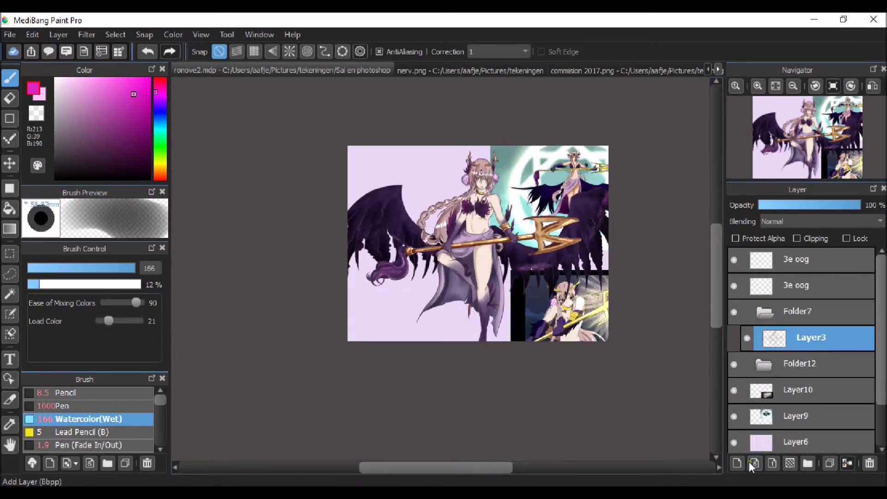
left_click(749, 461)
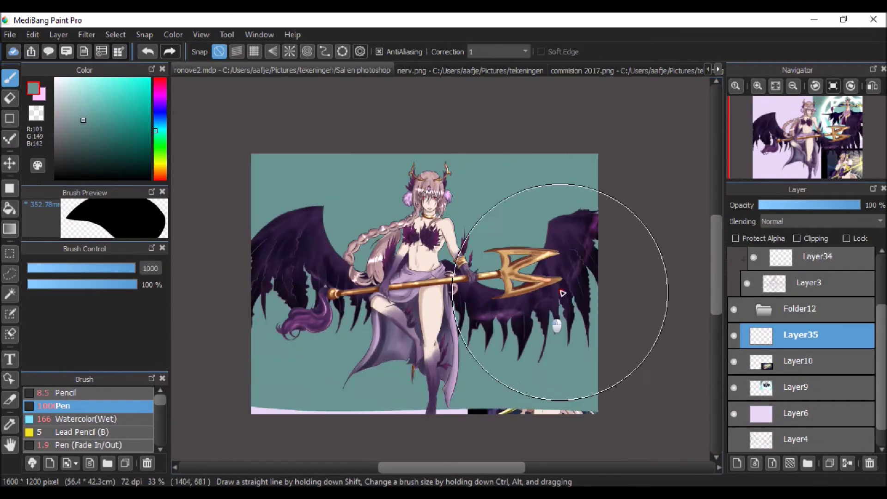
scroll(419, 283, "down", 1)
scroll(419, 283, "up", 3)
scroll(420, 283, "down", 3)
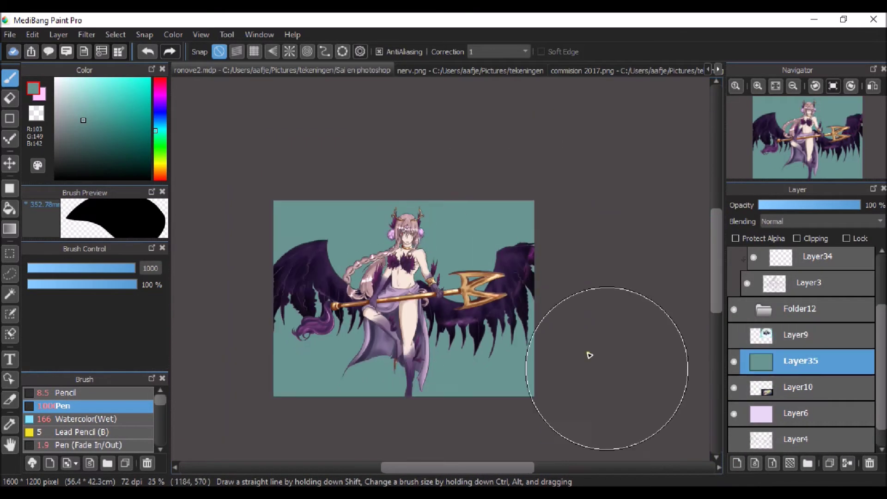
Paint a large ring behind the figure on a new layer with ellipse snap, RGB 245, 201, 247 and Watercolor(Wet) at size 72.
left_click_drag(439, 333, 534, 424)
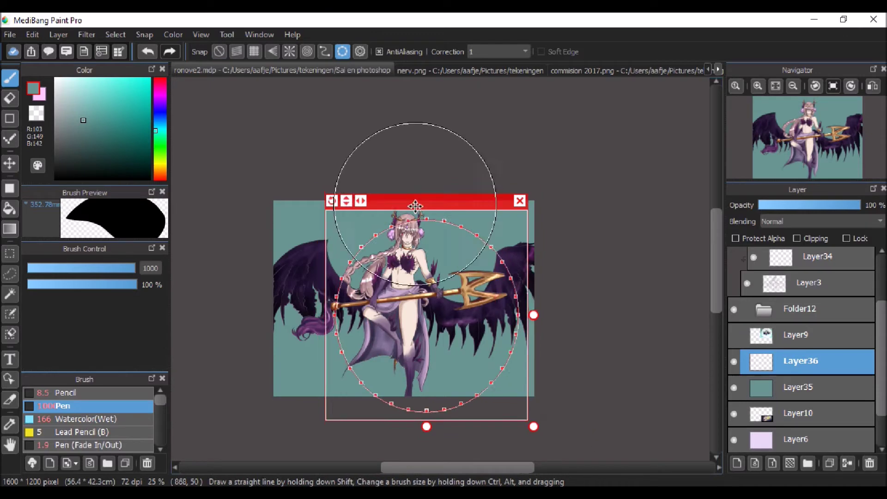
left_click_drag(417, 196, 396, 187)
left_click_drag(77, 85, 72, 80)
left_click(88, 419)
scroll(407, 296, "up", 1)
mouse_move(407, 393)
left_mouse_down()
mouse_move(485, 259)
mouse_move(353, 216)
left_mouse_up()
scroll(352, 216, "down", 1)
scroll(353, 216, "down", 1)
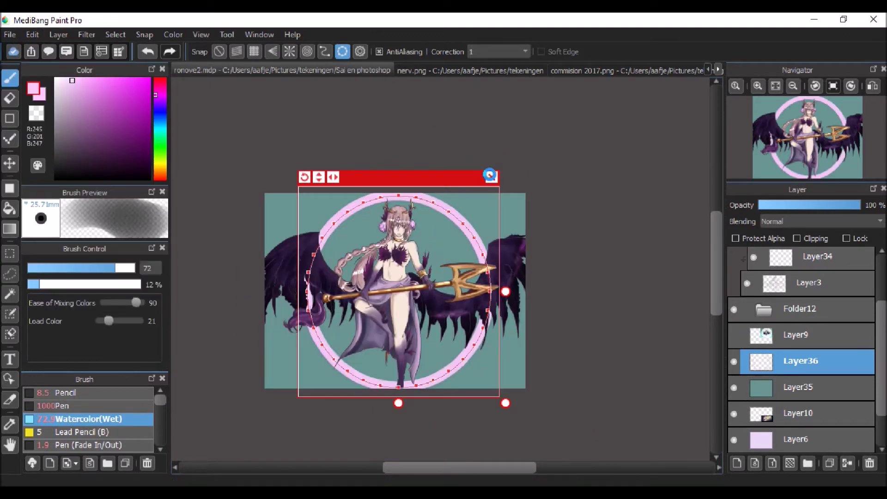
scroll(389, 251, "up", 2)
scroll(389, 252, "down", 2)
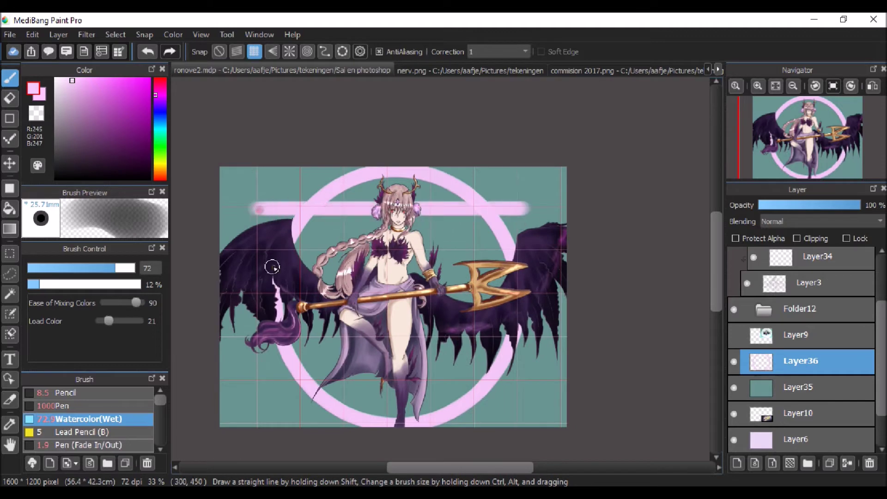
key("ctrl+z")
key("ctrl+z")
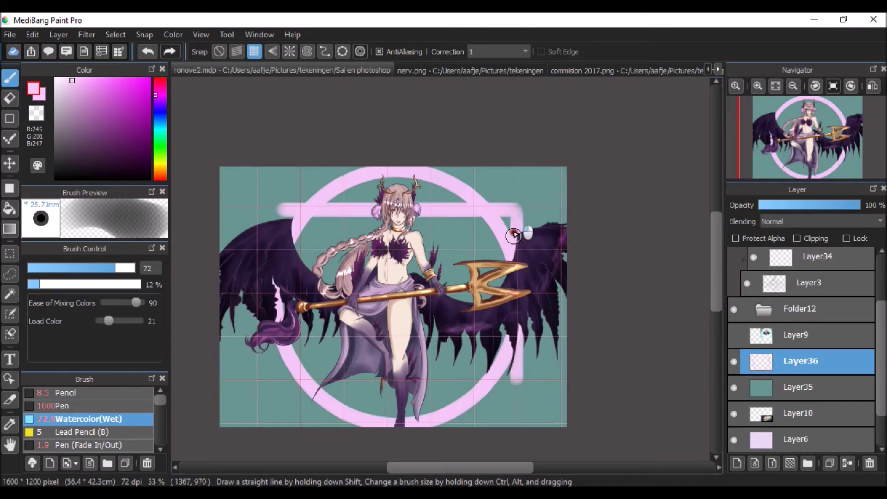
key("ctrl+z")
key("ctrl+z")
Paint a square over the ring with grid-snapped strokes in RGB 245, 201, 247 at brush size 72.
scroll(244, 211, "up", 1)
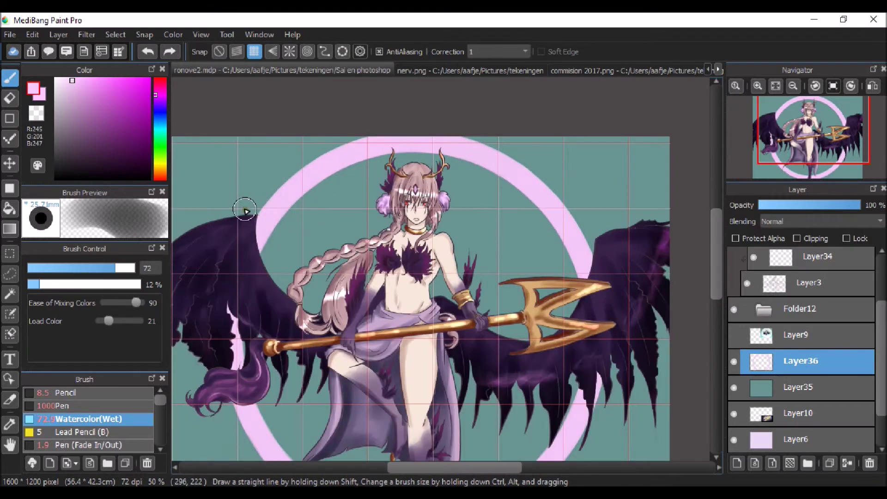
left_click_drag(391, 190, 552, 189)
scroll(550, 231, "down", 1)
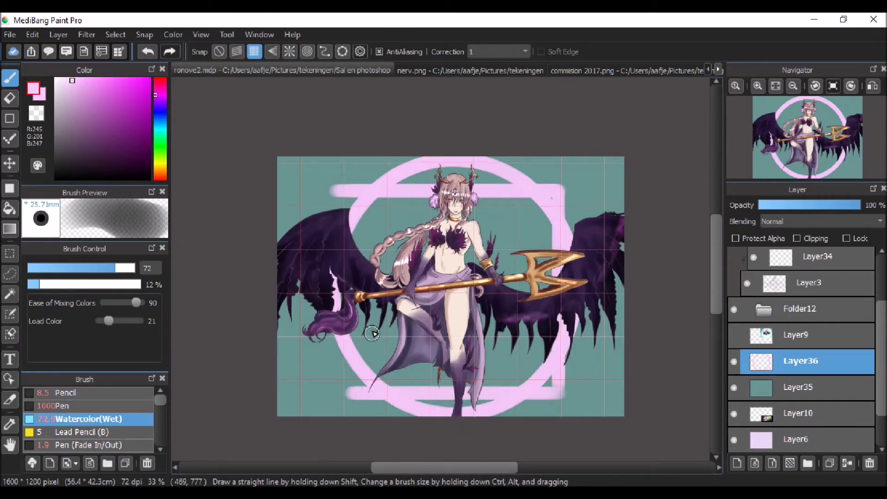
left_click_drag(357, 305, 357, 399)
scroll(360, 351, "down", 2)
scroll(305, 194, "up", 2)
Erase the overhanging stroke ends at the square's corners with the transparent colour at brush size 72.
key("c")
scroll(315, 203, "down", 2)
scroll(324, 208, "up", 1)
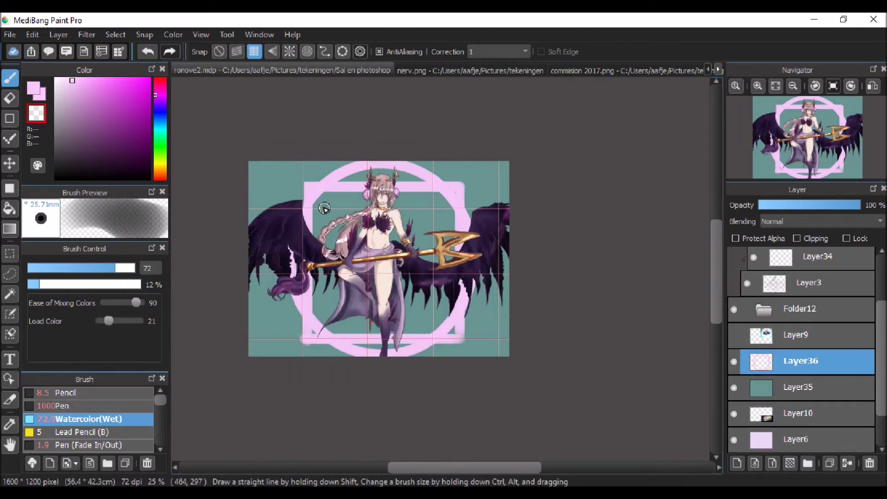
Paint diagonal bands across the inside of the square with parallel snap, in RGB 245, 201, 247 at brush size 72.
key("ctrl+2")
scroll(434, 211, "up", 1)
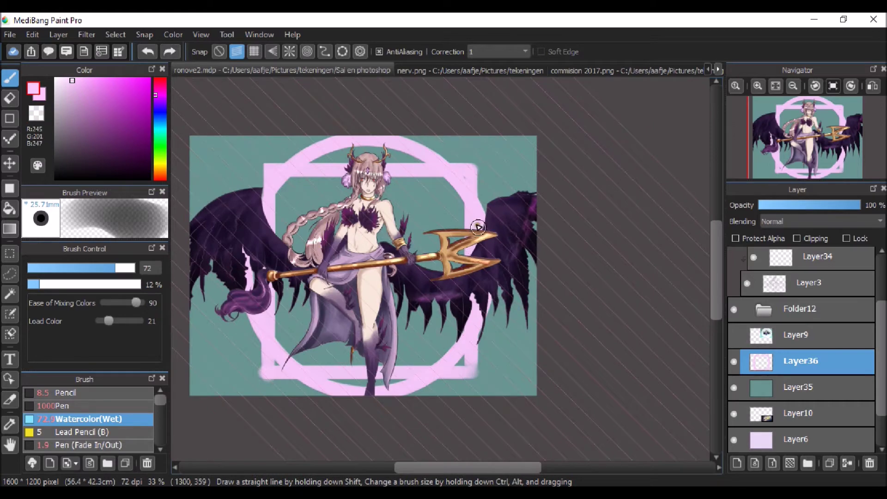
scroll(400, 161, "up", 1)
scroll(410, 310, "down", 1)
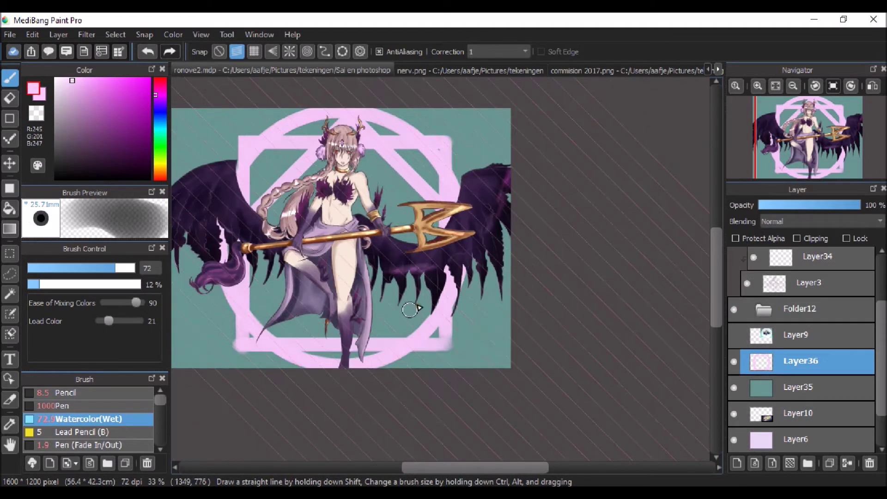
scroll(340, 363, "down", 2)
scroll(370, 259, "up", 1)
Set the background symbol layer's blending to Screen and choose Fluffy Watercolor at size 49 with snapping turned off.
left_click(820, 221)
left_click(785, 305)
scroll(59, 420, "down", 6)
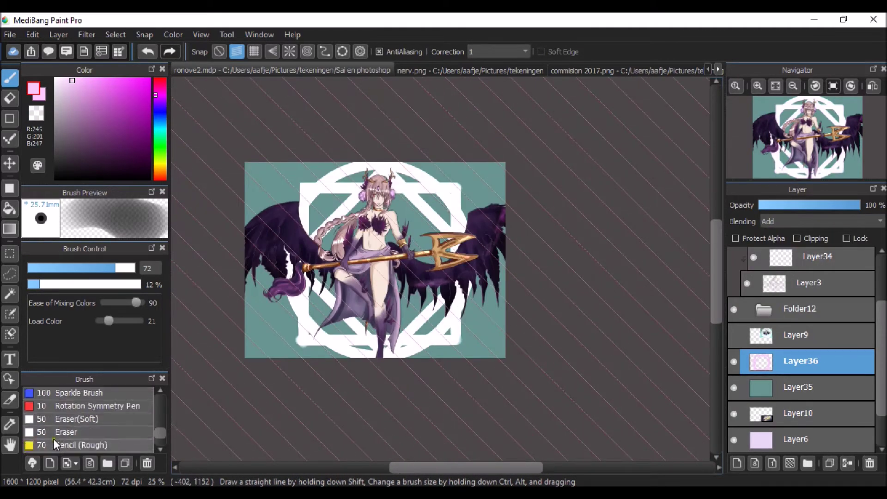
left_click(88, 433)
left_click_drag(84, 272, 107, 268)
scroll(468, 283, "up", 3)
left_click(220, 52)
left_click(819, 221)
left_click(824, 229)
Broaden and soften the symbol's lower outline with Fluffy Watercolor strokes at size 49.
scroll(505, 206, "up", 2)
left_click_drag(504, 206, 452, 413)
scroll(358, 380, "down", 3)
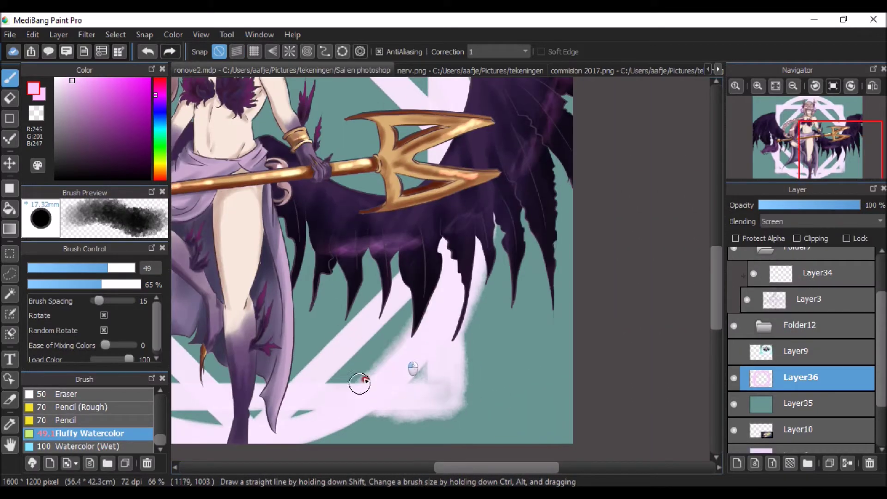
scroll(224, 313, "up", 3)
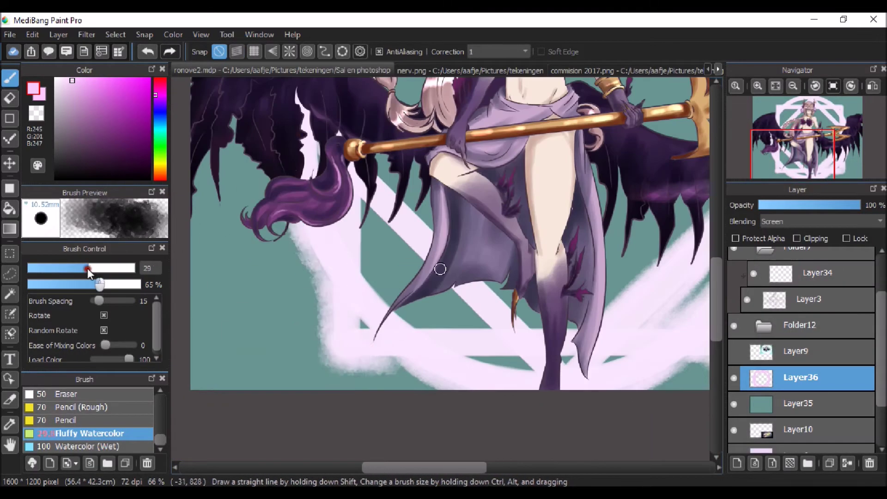
Brush loose Fluffy Watercolor strokes over the rest of the symbol's ring, square and diagonals at sizes 46 and 75.
left_click_drag(88, 269, 105, 268)
left_click_drag(475, 323, 420, 318)
scroll(551, 336, "down", 3)
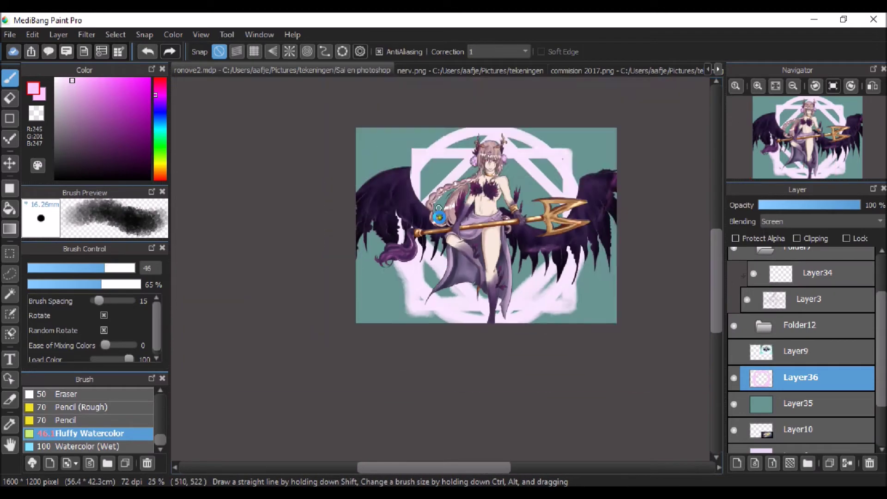
scroll(443, 135, "up", 1)
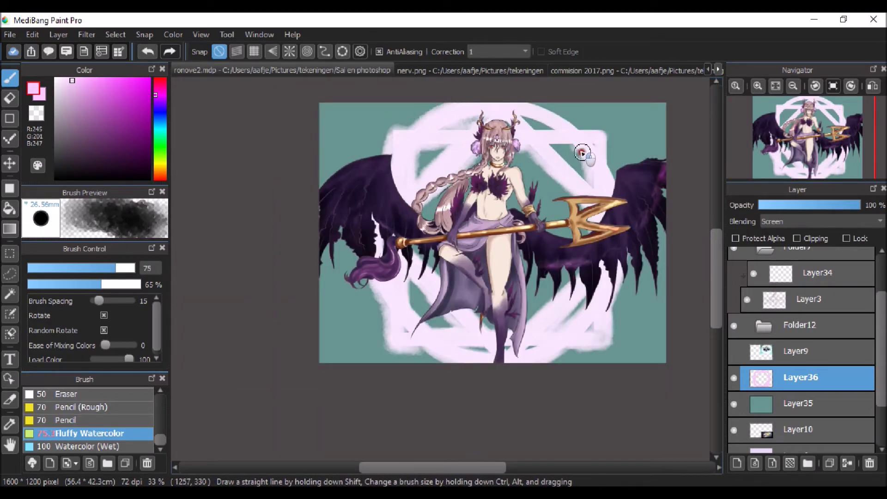
scroll(520, 125, "up", 2)
scroll(443, 231, "down", 2)
Duplicate the symbol layer and set the copy's blending to Normal, then duplicate the Screen-blended original once more.
left_click(58, 35)
left_click(79, 138)
left_click(822, 221)
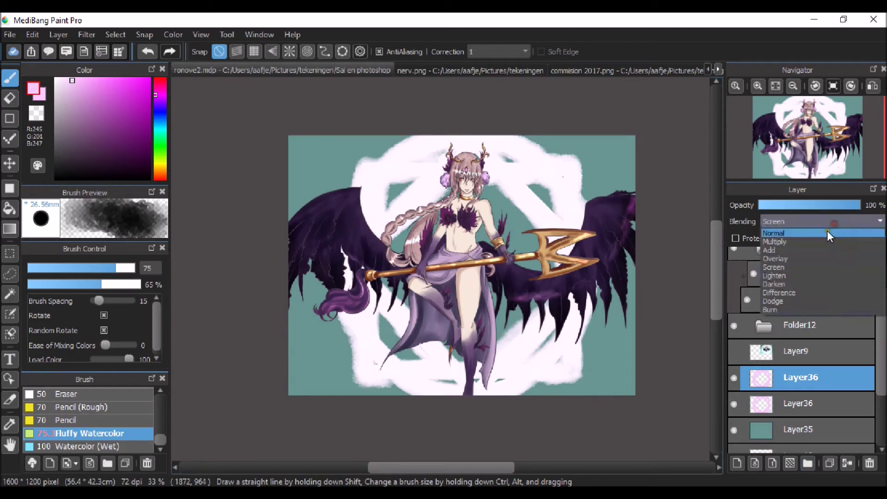
left_click(788, 234)
scroll(684, 255, "up", 1)
left_click(808, 404)
left_click(58, 35)
left_click(80, 139)
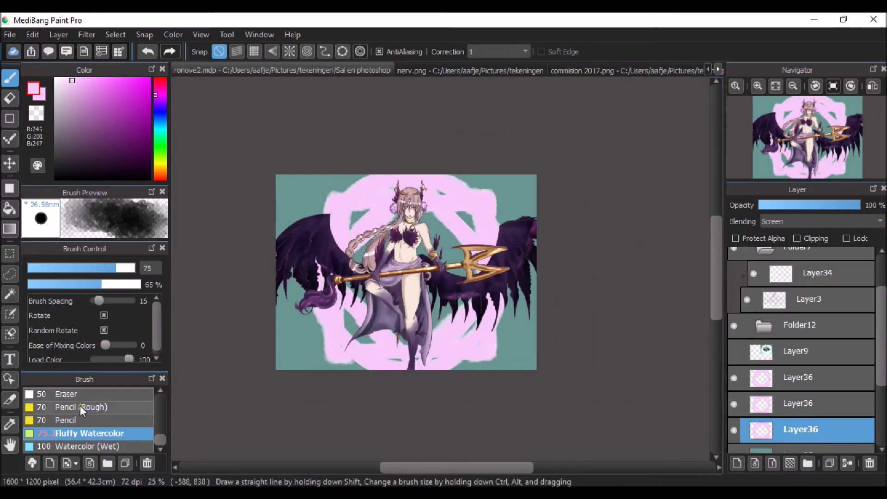
Set the lowest symbol layer's blending to Add and smudge the symbol's outline with the Finger brush at size 162.
left_click(88, 446)
left_click(822, 222)
left_click(787, 258)
scroll(493, 223, "up", 2)
scroll(73, 406, "up", 3)
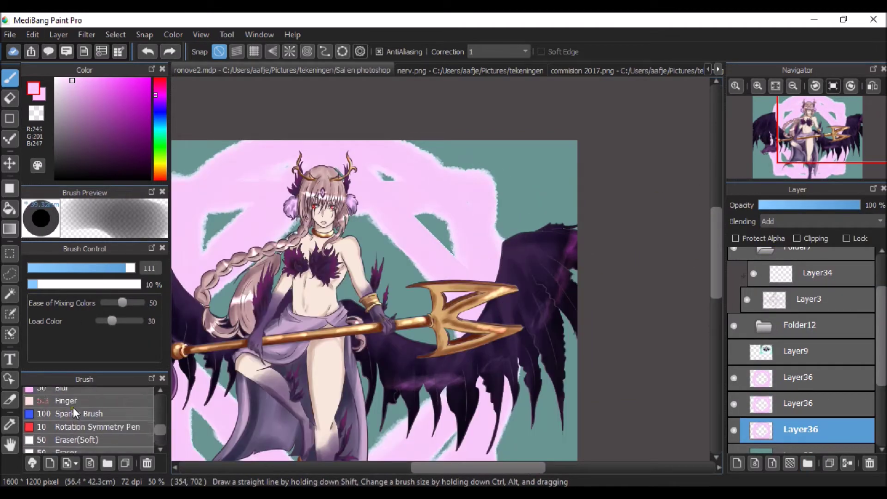
left_click(73, 411)
scroll(494, 229, "down", 2)
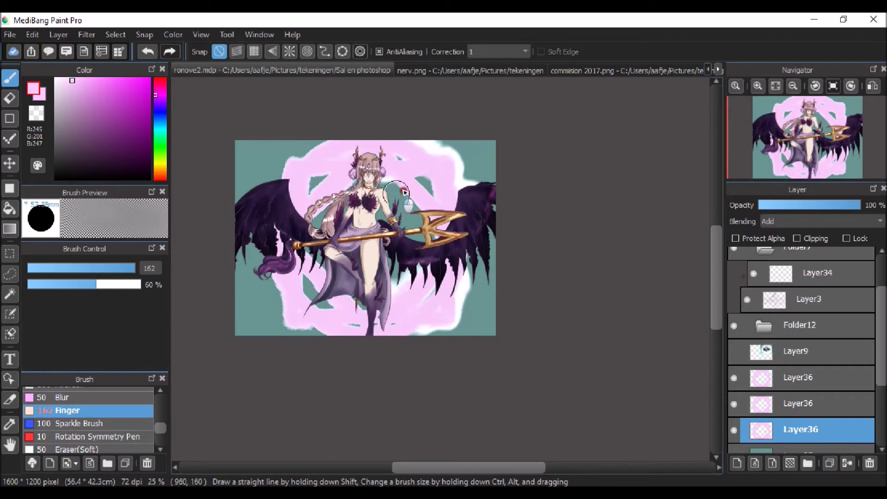
scroll(408, 236, "up", 1)
Set the top symbol layer's blending to Lighten and, with its alpha protected, recolour it purple with the Pencil at size 1000.
left_click(800, 403)
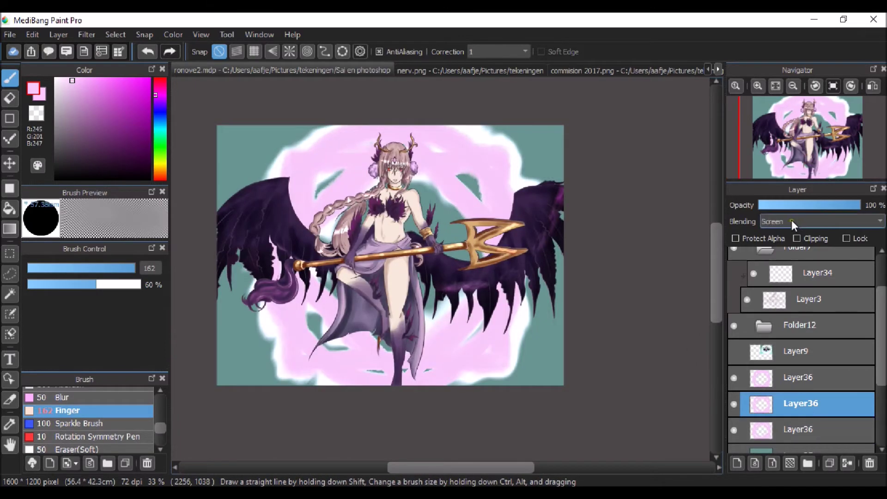
left_click(800, 377)
left_click(100, 113)
scroll(87, 415, "up", 3)
left_click(58, 393)
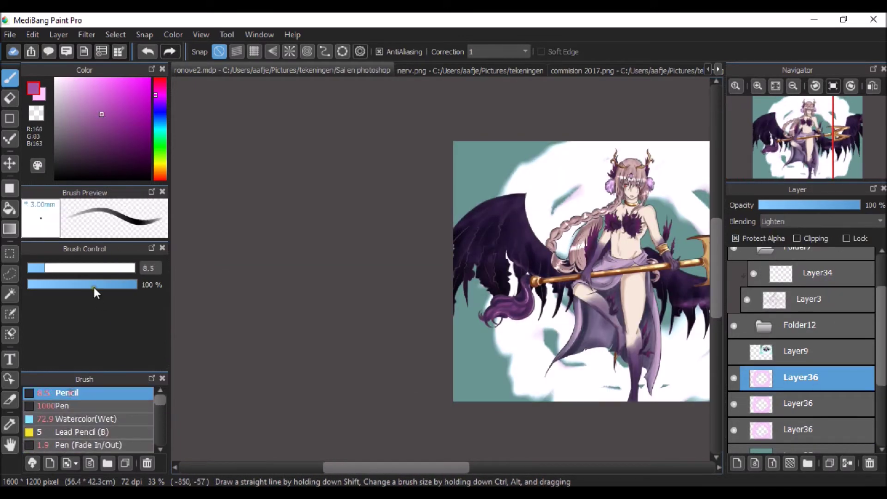
scroll(508, 207, "up", 2)
scroll(508, 208, "down", 4)
Recolour the middle and lowest symbol layers purple with alpha protected, and lower the middle layer's opacity to about 56%.
left_click(825, 405)
scroll(416, 161, "up", 2)
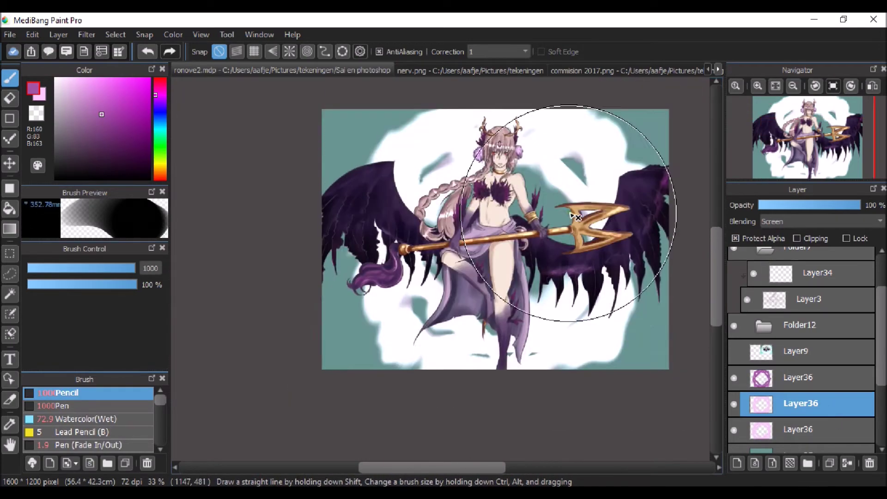
left_click(800, 430)
scroll(494, 199, "down", 4)
scroll(494, 198, "up", 3)
left_click(800, 404)
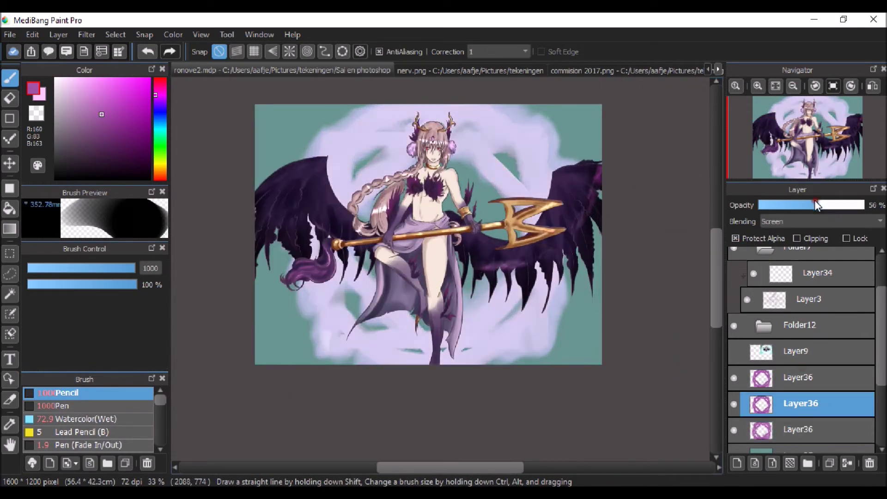
Add a layer beneath the symbol layers and paint dark blue patches over the teal background with the AirBrush at size 204.
left_click(800, 377)
scroll(800, 370, "up", 2)
left_click(737, 464)
left_click(102, 141)
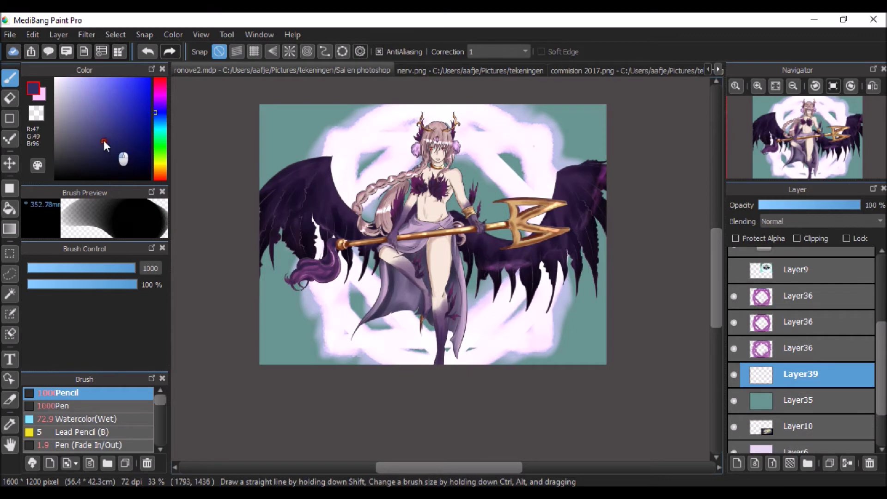
scroll(88, 415, "down", 3)
left_click(69, 402)
mouse_move(295, 277)
left_mouse_down()
mouse_move(234, 204)
mouse_move(508, 194)
mouse_move(306, 241)
mouse_move(280, 165)
mouse_move(577, 152)
mouse_move(449, 342)
left_mouse_up()
Add a layer on top of the stack and brush dark red clouds along the picture's lower edge with Fluffy Watercolor at size 154.
scroll(800, 346, "up", 10)
left_click(801, 259)
left_click(736, 463)
left_click(90, 126)
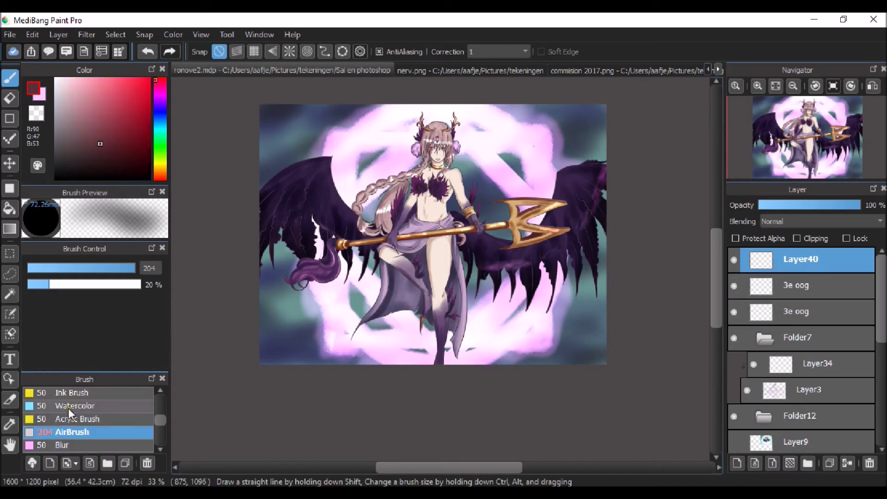
scroll(68, 408, "down", 2)
left_click(79, 432)
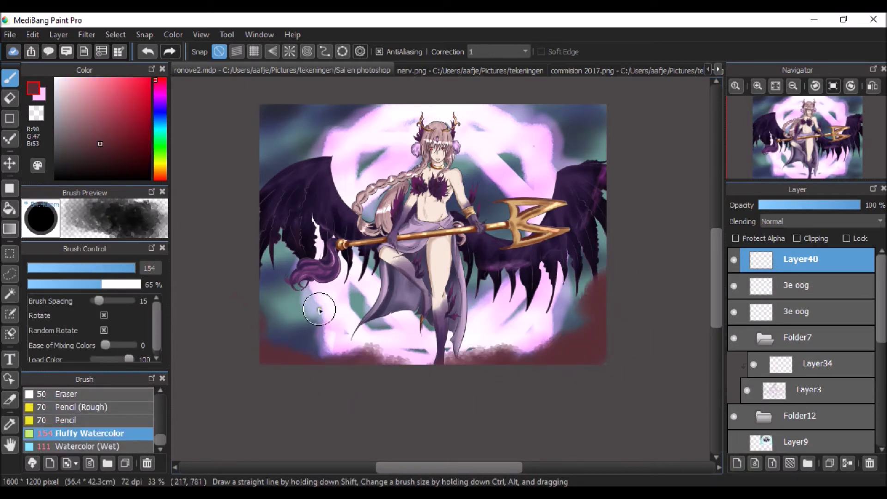
Set the cloud layer's blending to Multiply with darker red strokes around the picture's edges, and save the file.
left_click(821, 222)
left_click(785, 237)
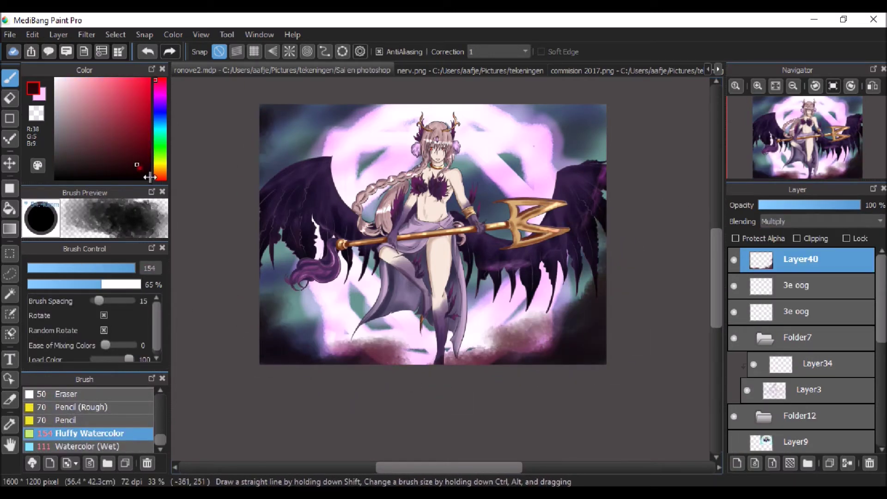
scroll(232, 273, "up", 3)
scroll(461, 134, "down", 5)
left_click(10, 34)
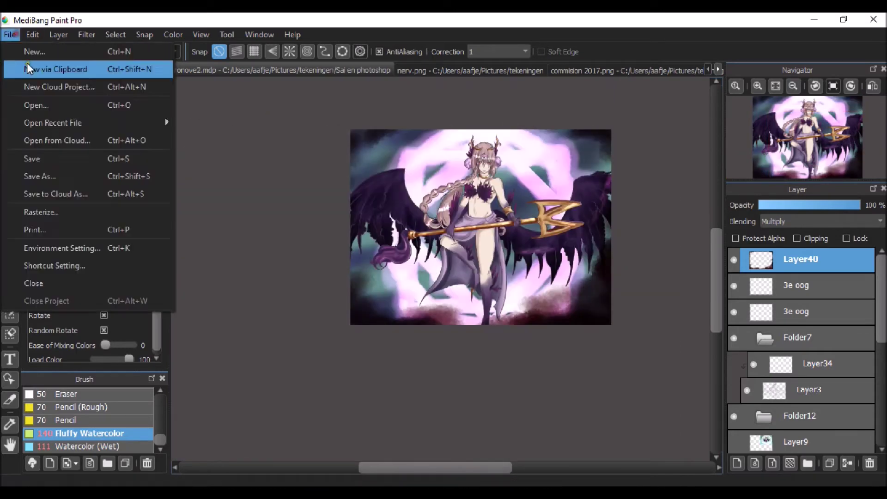
left_click(32, 159)
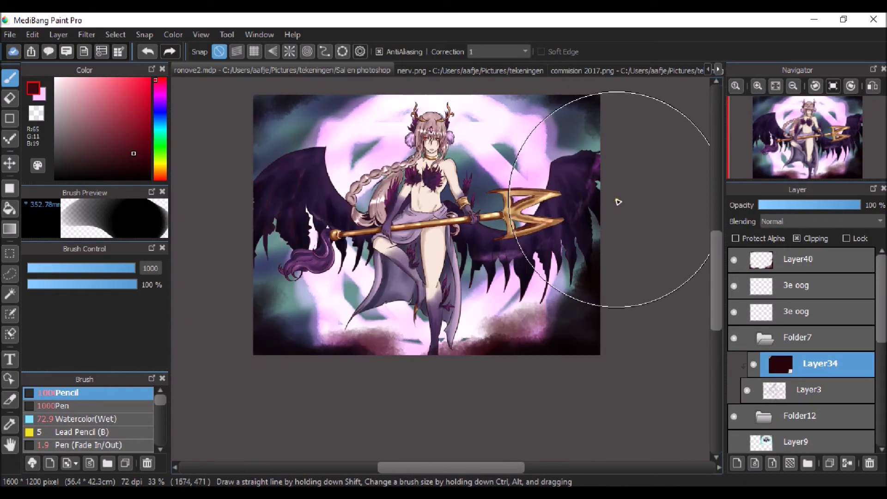
Duplicate the figure's colour folder and merge the copy's layers down into a single layer.
left_click(780, 415)
scroll(776, 323, "down", 3)
left_click(774, 287)
scroll(803, 351, "down", 5)
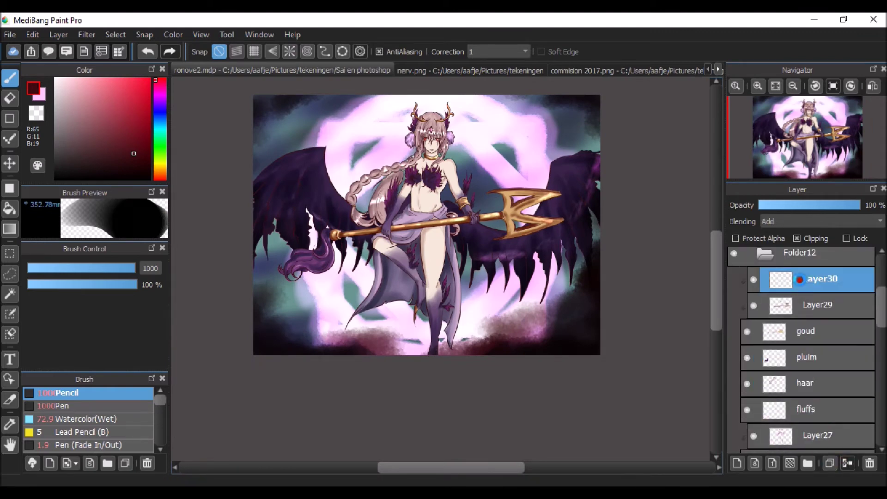
left_click(803, 278)
left_click(846, 465)
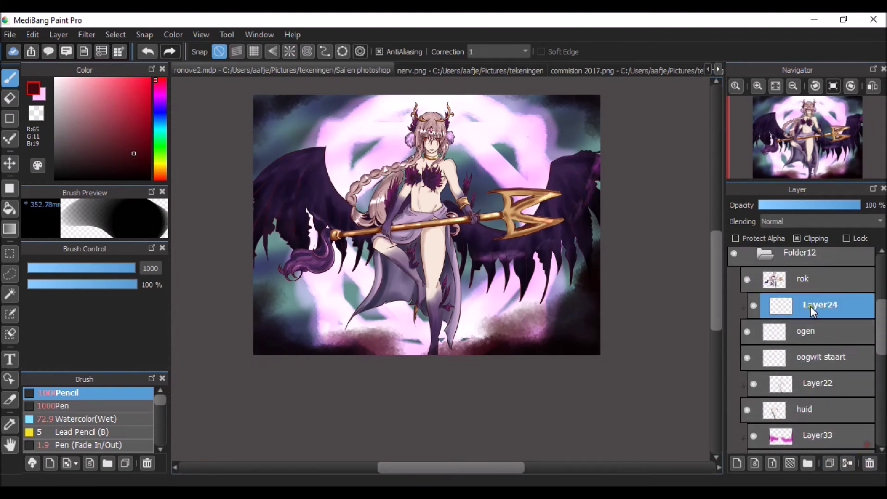
scroll(793, 309, "up", 3)
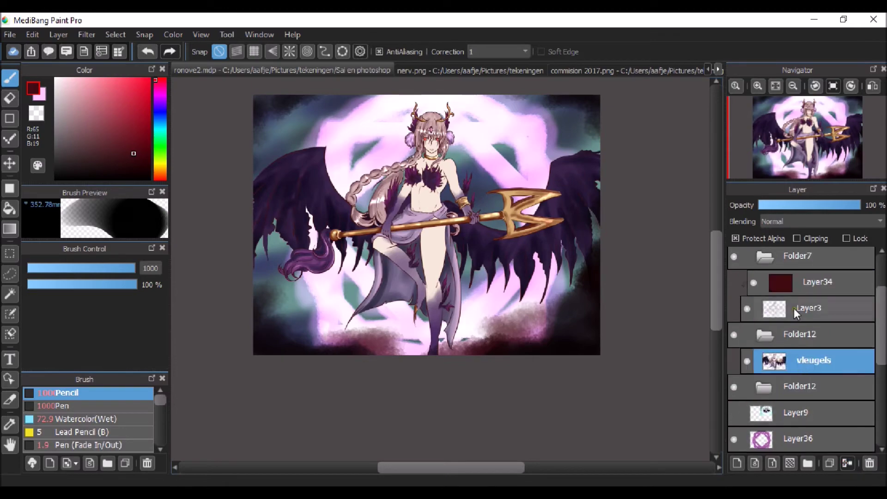
Place the merged colour layer above the line-art folder and set its blending to Multiply.
left_click(829, 466)
left_click_drag(812, 360, 797, 331)
left_click(785, 238)
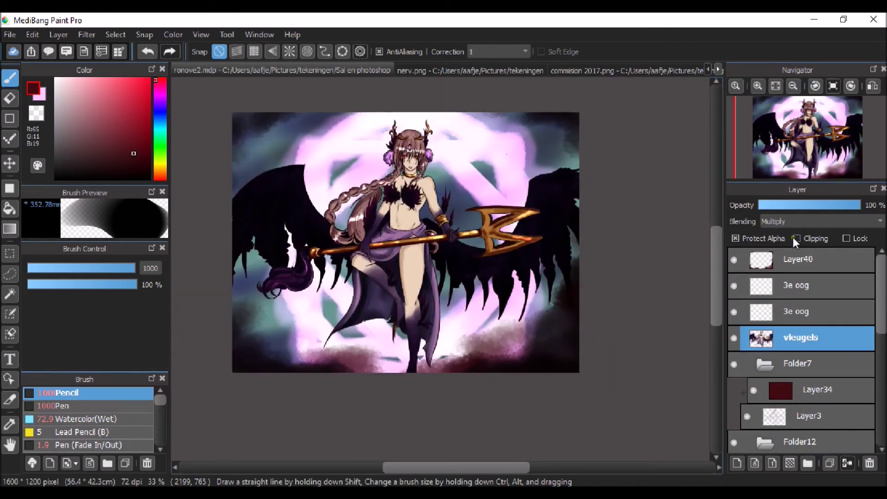
Paint the merged layer over in salmon pink with alpha protected, and set it to Burn blending at 26% opacity.
mouse_move(351, 194)
left_mouse_down()
mouse_move(465, 286)
mouse_move(247, 277)
left_mouse_up()
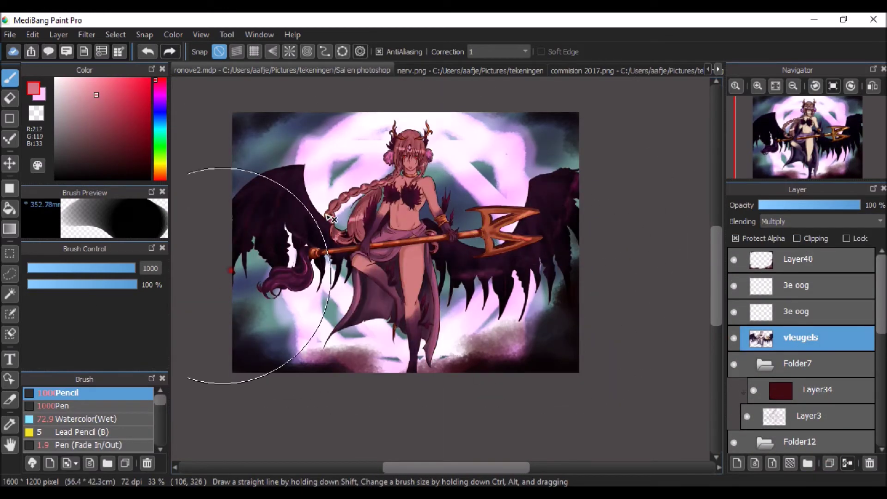
left_click(53, 405)
left_click(820, 221)
left_click(799, 248)
left_click_drag(857, 205, 784, 204)
left_click(820, 221)
left_click(794, 293)
scroll(434, 222, "up", 2)
scroll(434, 222, "up", 4)
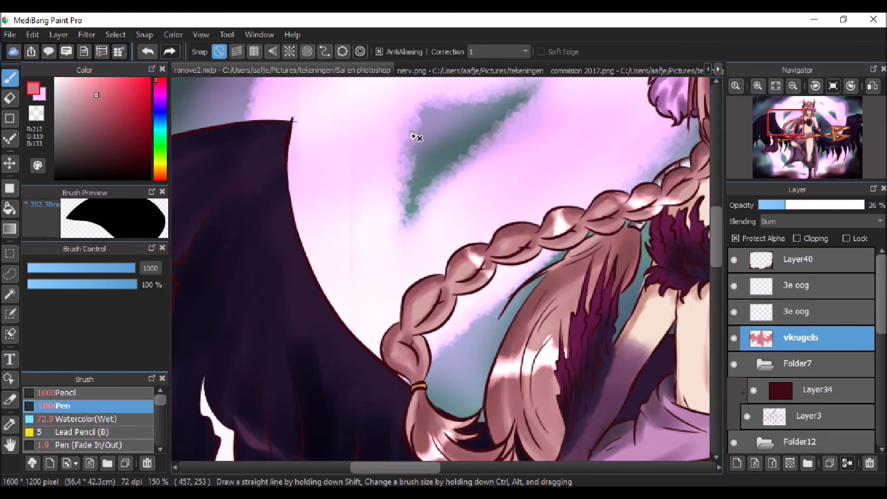
Shade the skin around the feather top on the layer clipped to the skin, using dark brown Watercolor(Wet) at size 12.
scroll(434, 222, "down", 4)
scroll(822, 366, "down", 10)
left_click(822, 366)
scroll(481, 249, "down", 1)
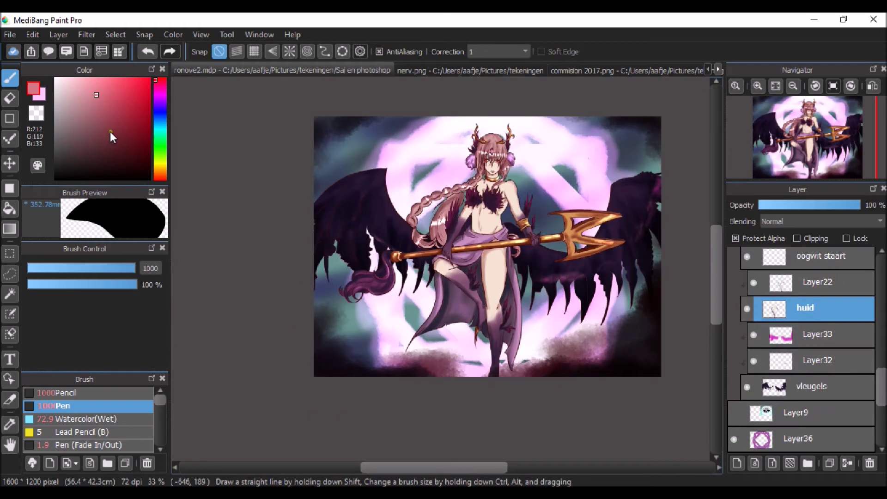
left_click(64, 418)
scroll(481, 221, "up", 5)
scroll(796, 377, "up", 5)
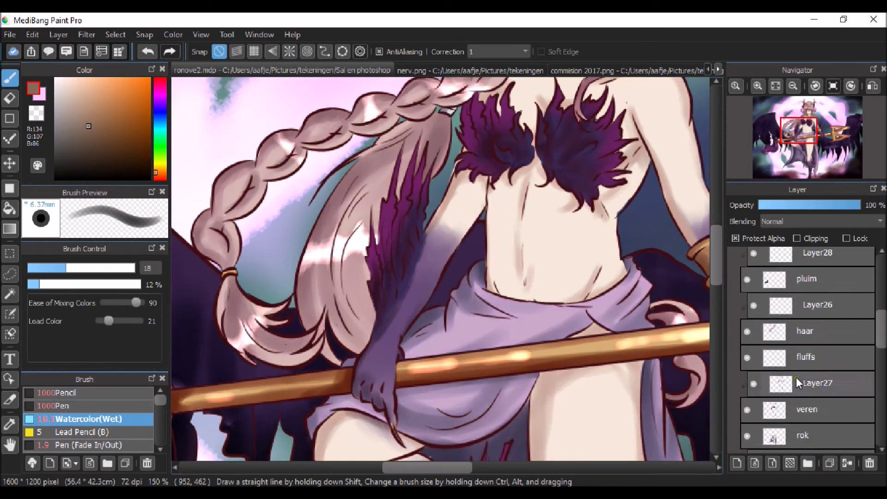
scroll(557, 182, "up", 3)
key("alt+]")
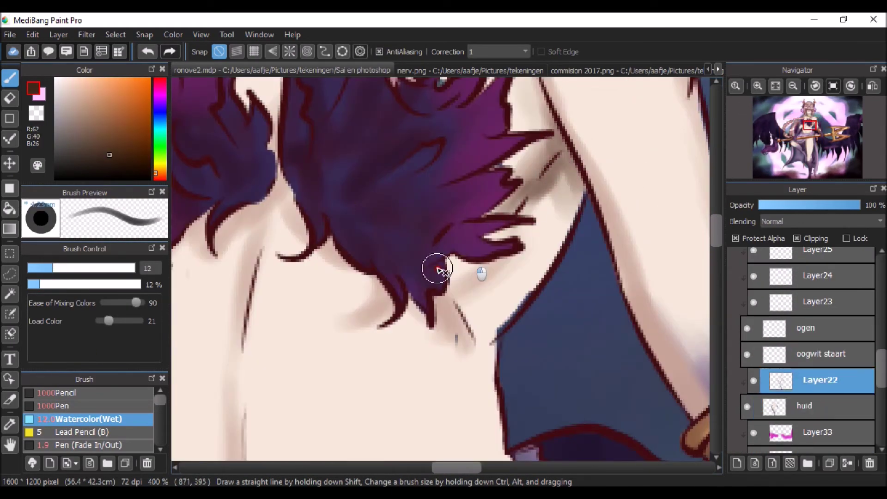
scroll(436, 270, "down", 3)
scroll(481, 220, "up", 3)
Touch up the skin at the torso's side in the light skin tone with the Pen at size 5.9.
key("p")
scroll(429, 337, "down", 2)
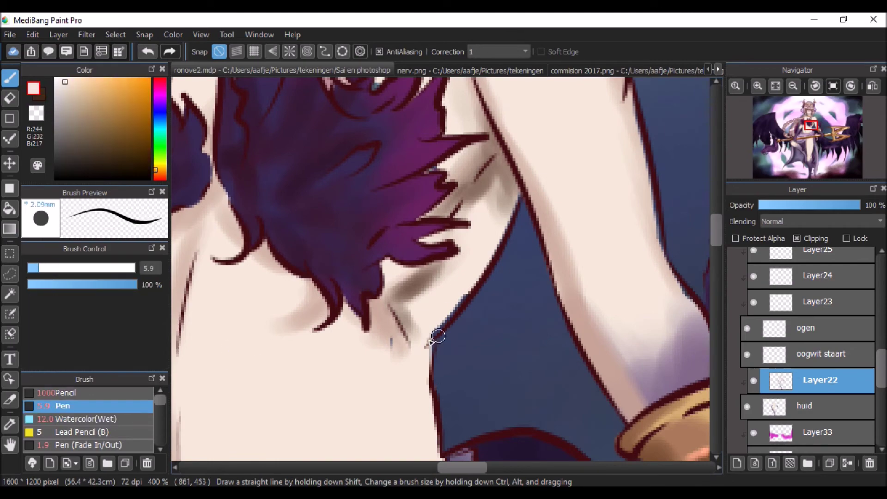
key("alt+[")
scroll(425, 327, "down", 2)
key("alt+]")
Add muted brown shadows to the ribs and belly with Watercolor(Wet) at size 12.
key("w")
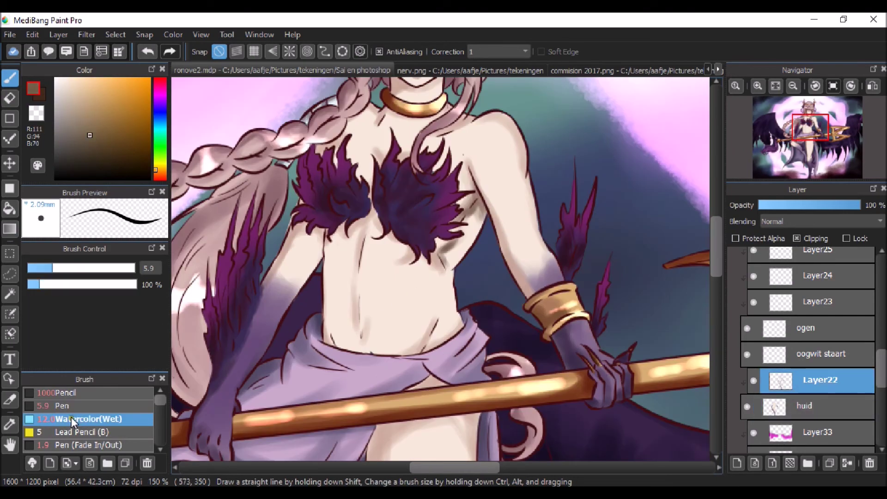
scroll(366, 307, "up", 3)
scroll(365, 305, "down", 4)
scroll(331, 263, "up", 4)
scroll(535, 302, "down", 4)
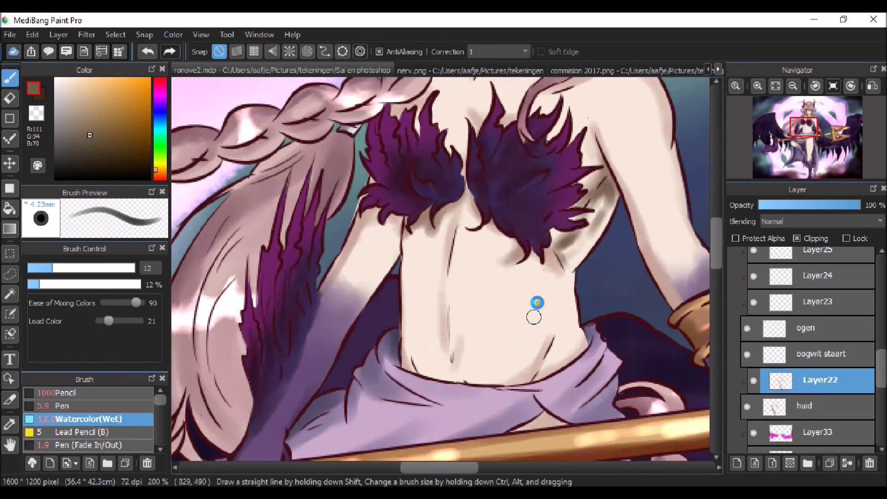
scroll(351, 182, "down", 2)
Shade the upper chest, neck and face with Watercolor(Wet), reducing the brush to size 7.7 and sampling a dark reddish brown.
scroll(351, 183, "up", 4)
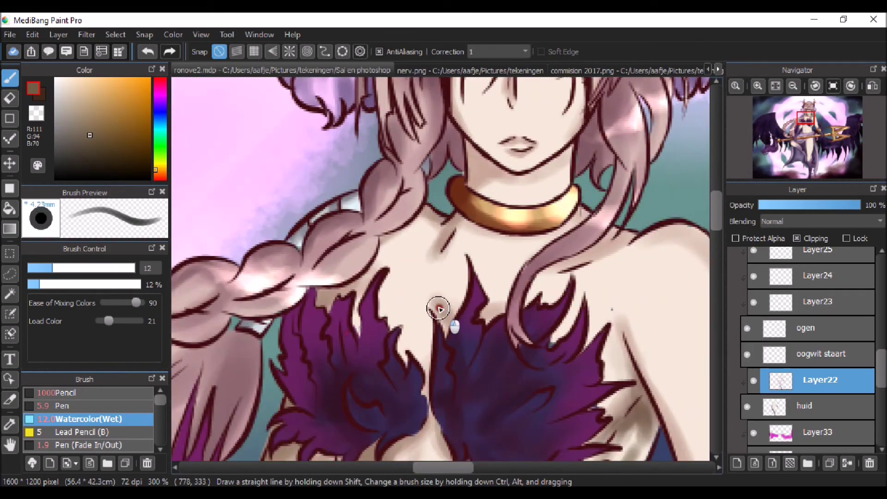
scroll(471, 198, "down", 2)
scroll(481, 237, "up", 5)
left_click(482, 237, "alt")
scroll(482, 237, "down", 5)
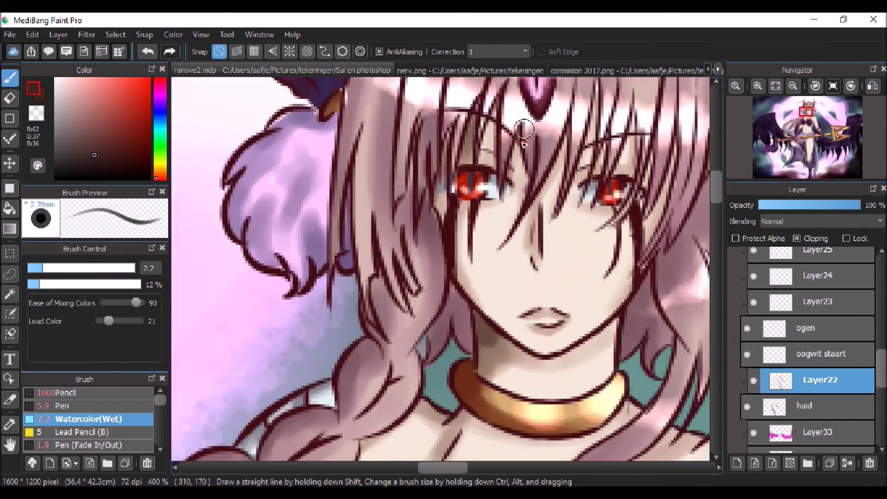
Deepen the skin shadows above the skirt's waistband and along the arm with Watercolor(Wet) at size 7.7.
scroll(493, 200, "up", 4)
scroll(494, 200, "down", 4)
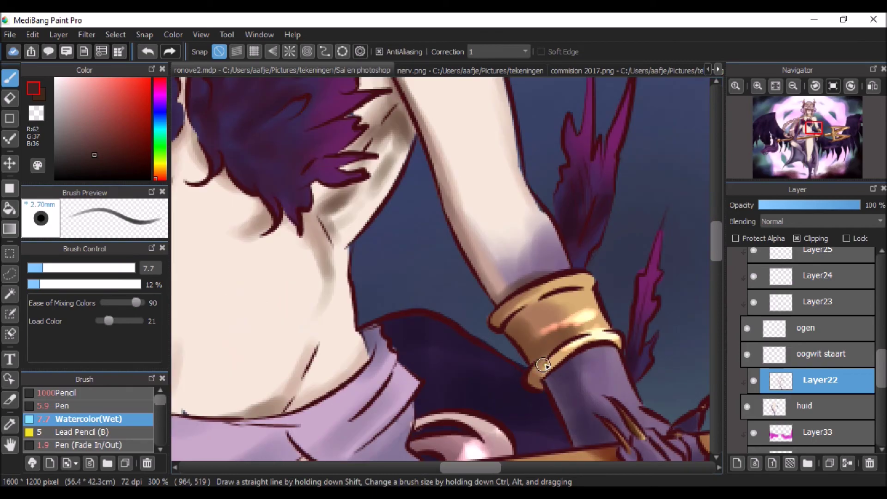
scroll(448, 118, "up", 4)
scroll(448, 118, "down", 4)
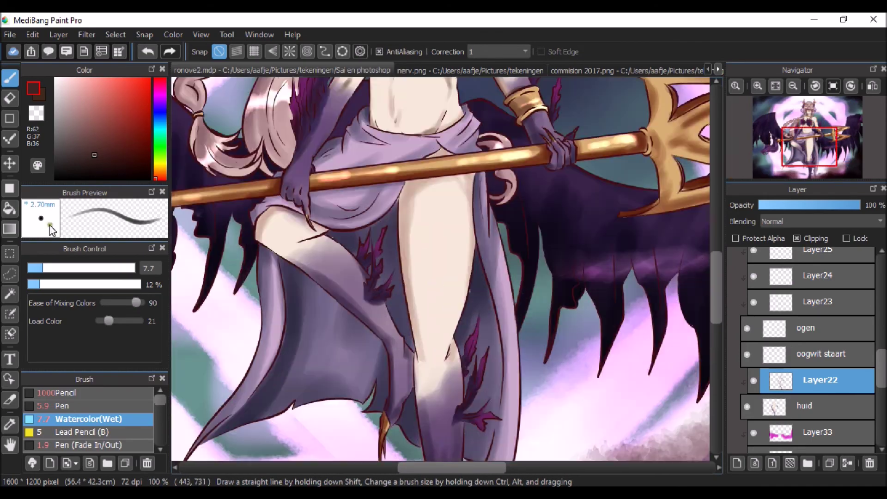
Shade the raised knee and both thighs in reddish brown with Watercolor(Wet) at size 18.
left_click_drag(305, 246, 296, 246)
scroll(295, 246, "down", 3)
scroll(286, 221, "up", 4)
scroll(307, 196, "down", 1)
left_click_drag(307, 196, 301, 196)
scroll(307, 196, "down", 2)
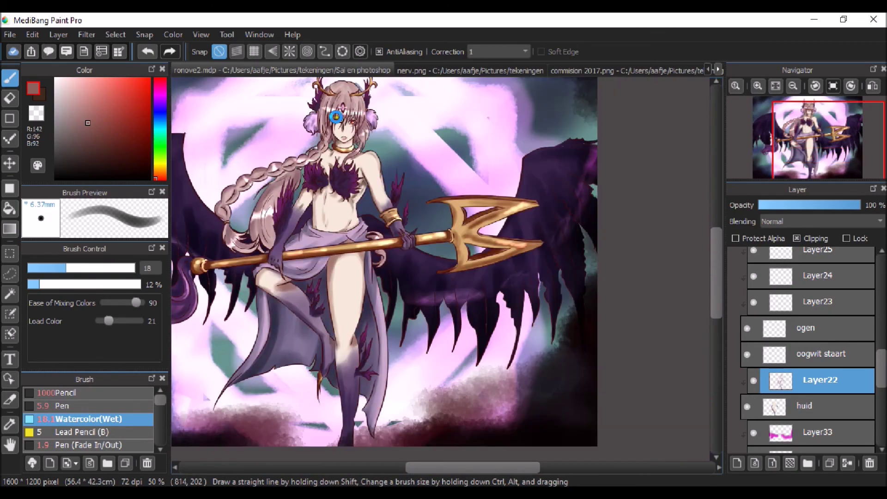
Refine the shading on the face with fine Watercolor(Wet) strokes at size 4.5.
scroll(339, 102, "up", 6)
scroll(346, 194, "down", 3)
scroll(373, 223, "up", 1)
scroll(373, 223, "down", 8)
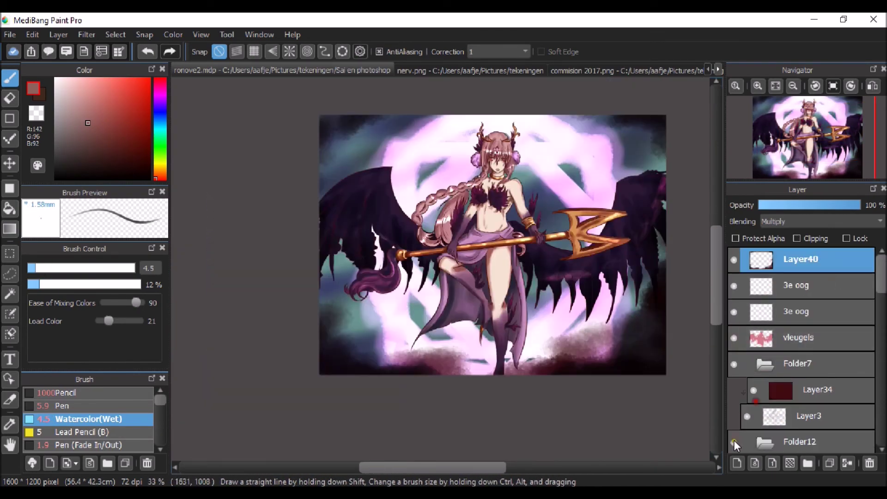
Add a layer on top and retouch the line art at the skirt's pointed tip in its dark red with the Pen at size 3.9.
left_click(737, 463)
left_click(63, 405)
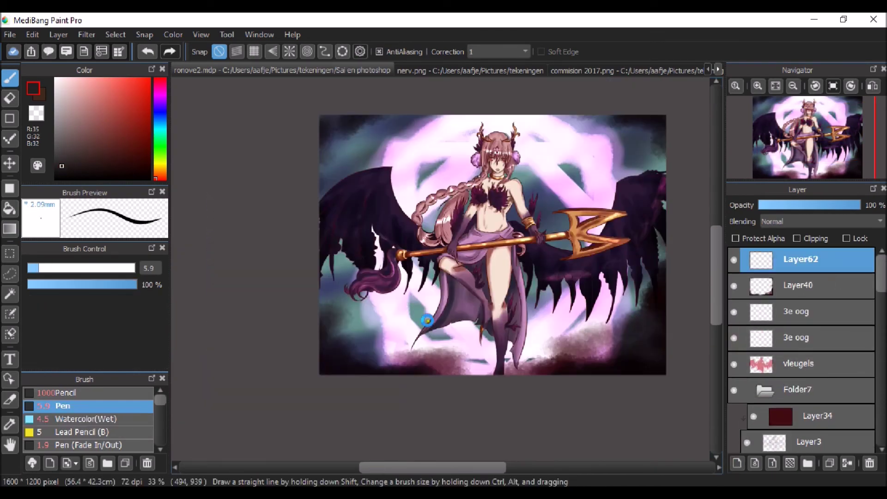
scroll(392, 276, "up", 7)
left_click(481, 269, "alt")
left_click_drag(480, 268, 407, 343)
scroll(406, 342, "up", 1)
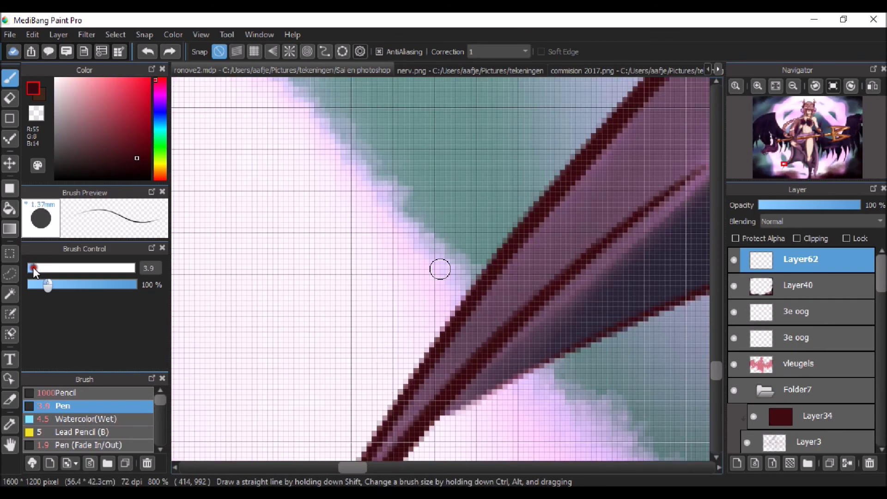